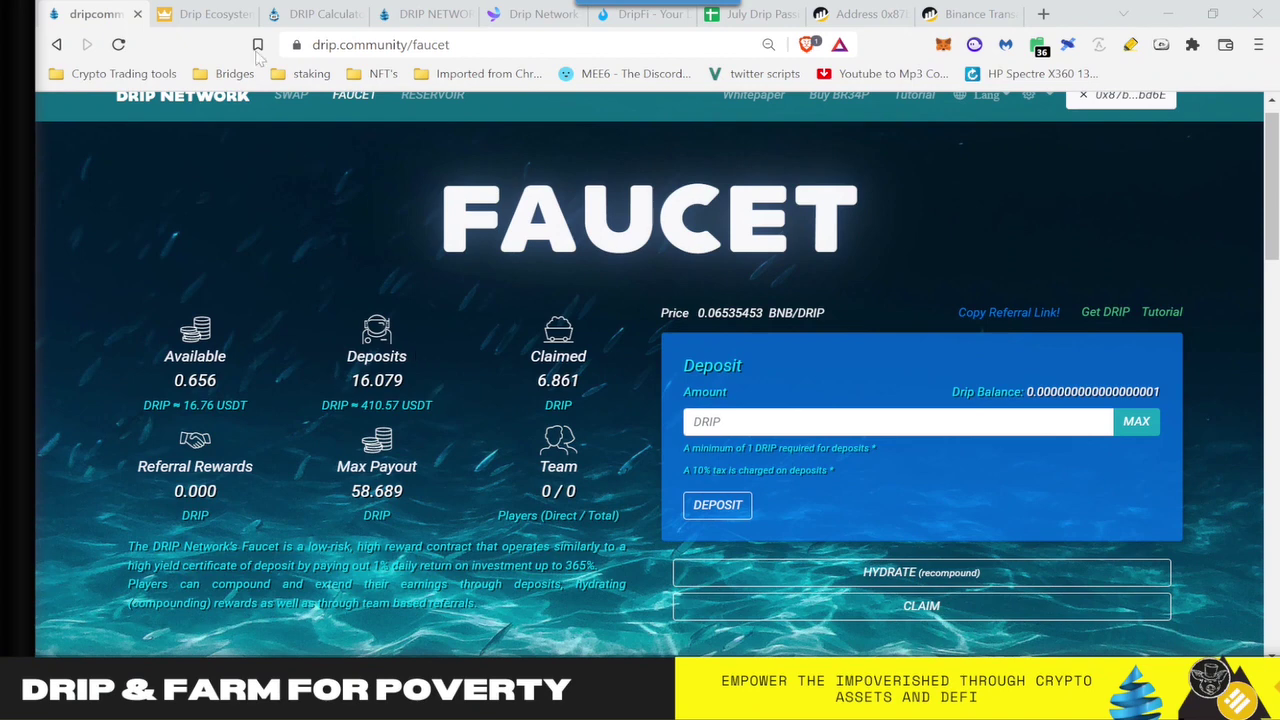
- Open the Drip Overwatch calculator and scroll through its gas fees, Base Settings and Strategy forecast
left_click(205, 15)
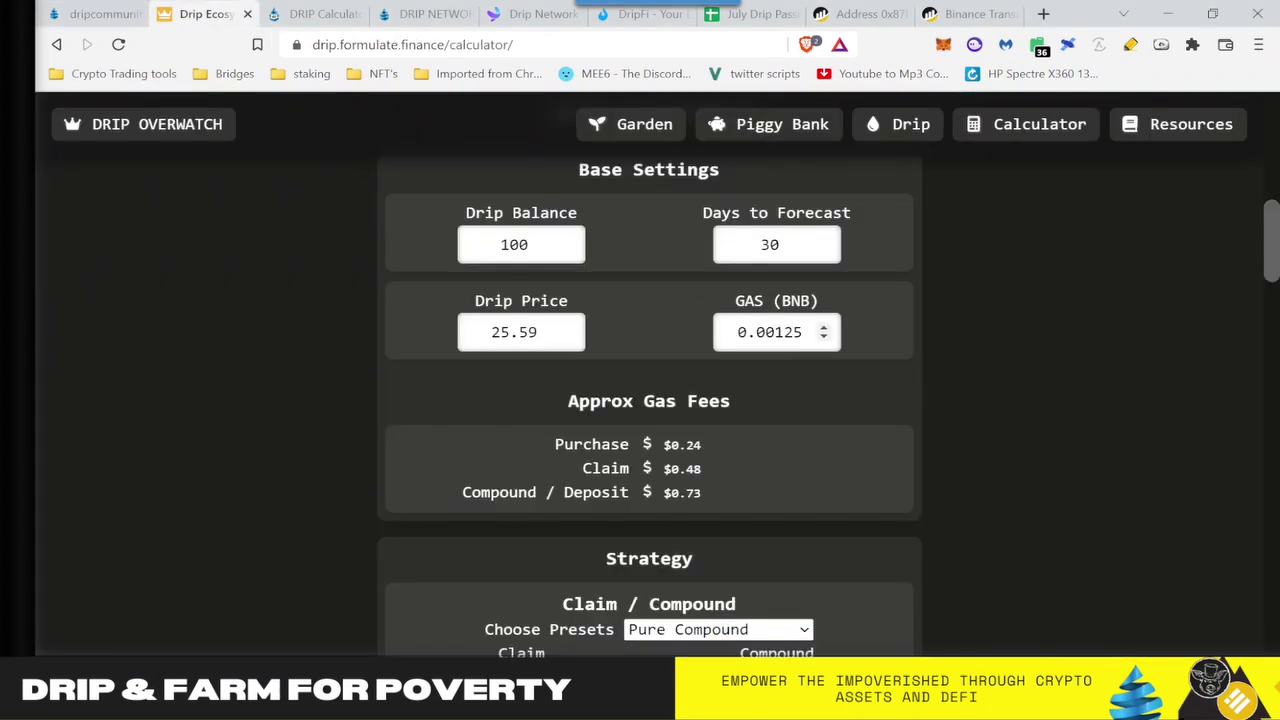
scroll(770, 330, "down", 1)
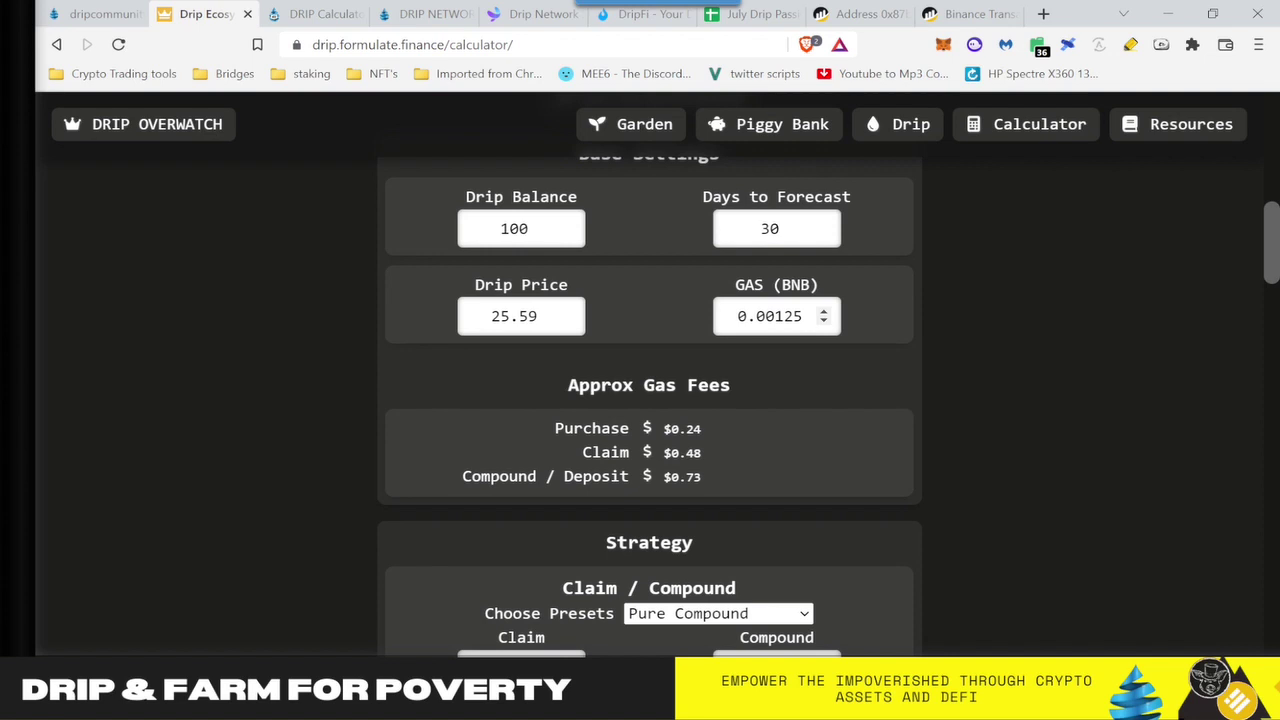
scroll(787, 319, "down", 2)
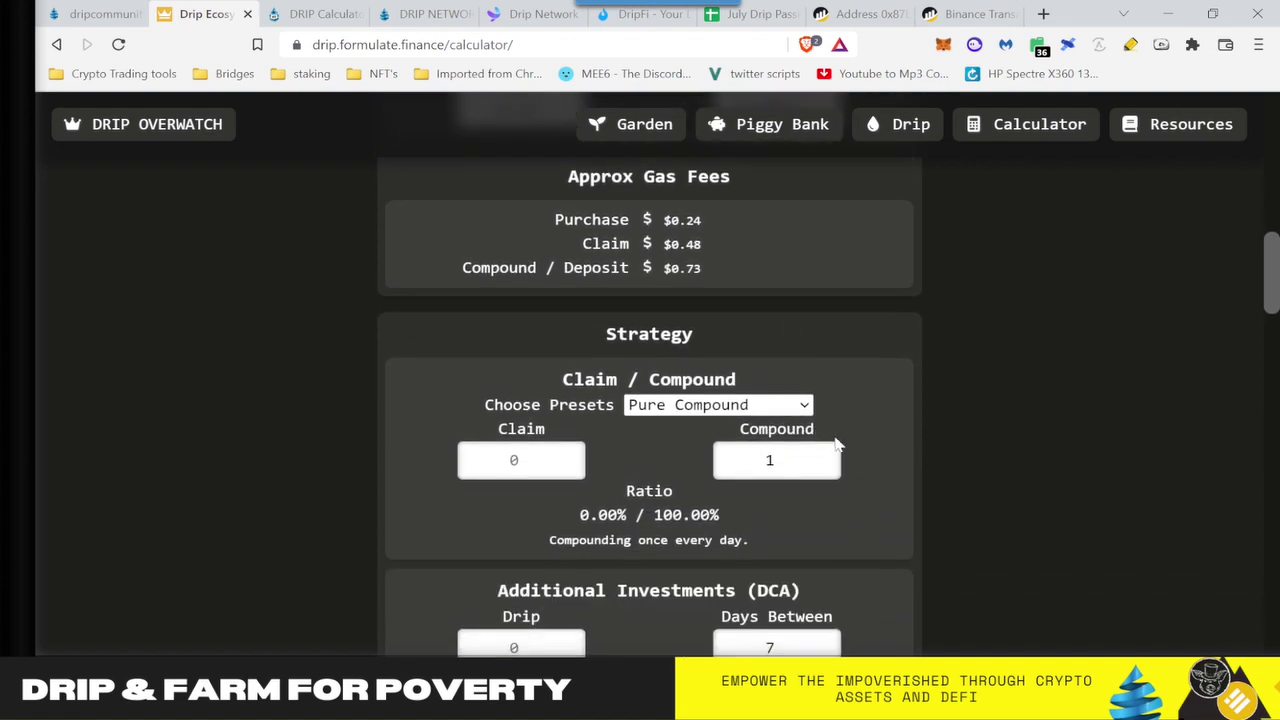
scroll(836, 445, "down", 3)
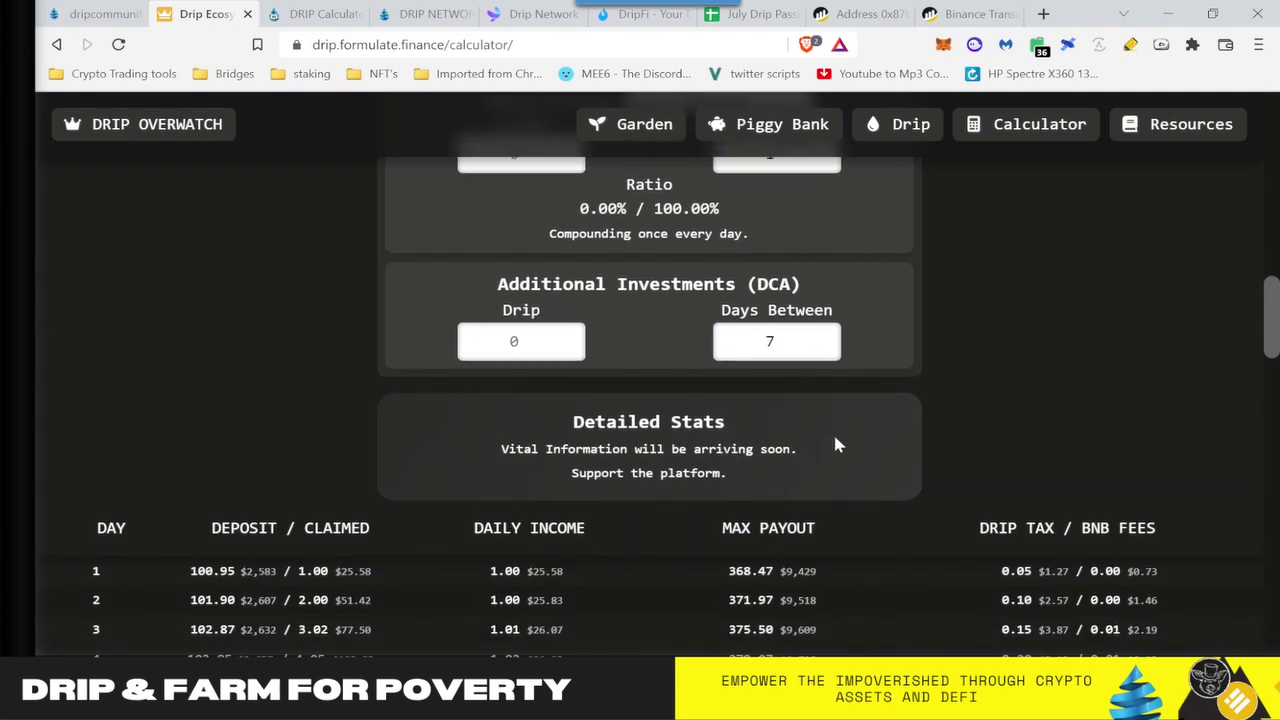
scroll(836, 445, "down", 1)
scroll(836, 445, "up", 3)
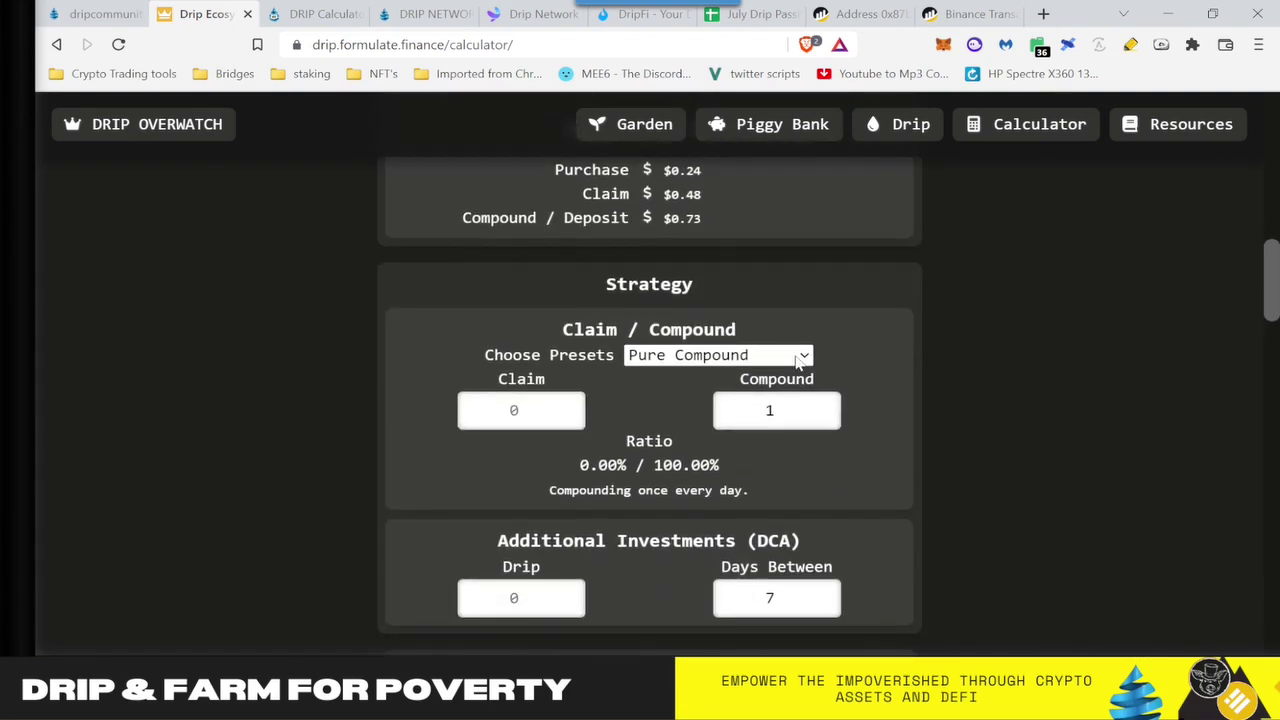
- Keep Pure Compound as the strategy preset, then go to the DRIP Calculator download page
left_click(798, 358)
left_click(862, 358)
left_click(315, 14)
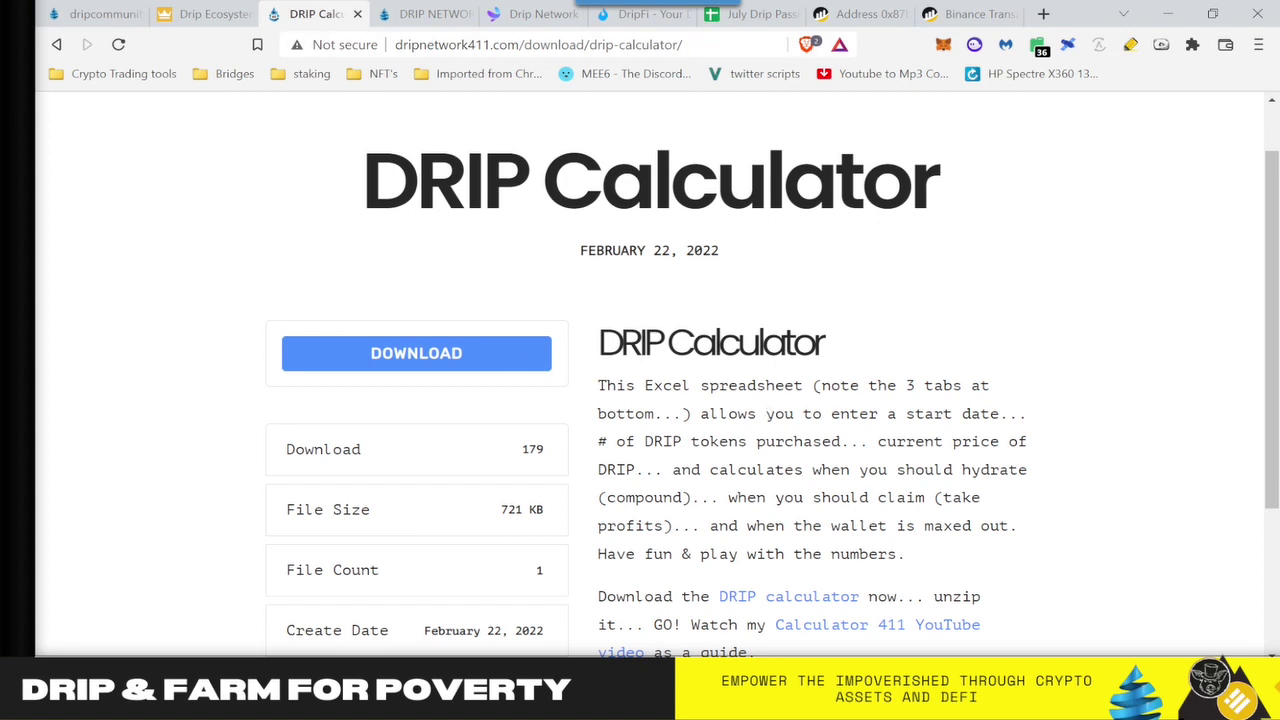
- Close the dripfaucet.info article, scroll the grid.is Strategy Calculator table, then go to the DripFi dashboard
left_click(424, 14)
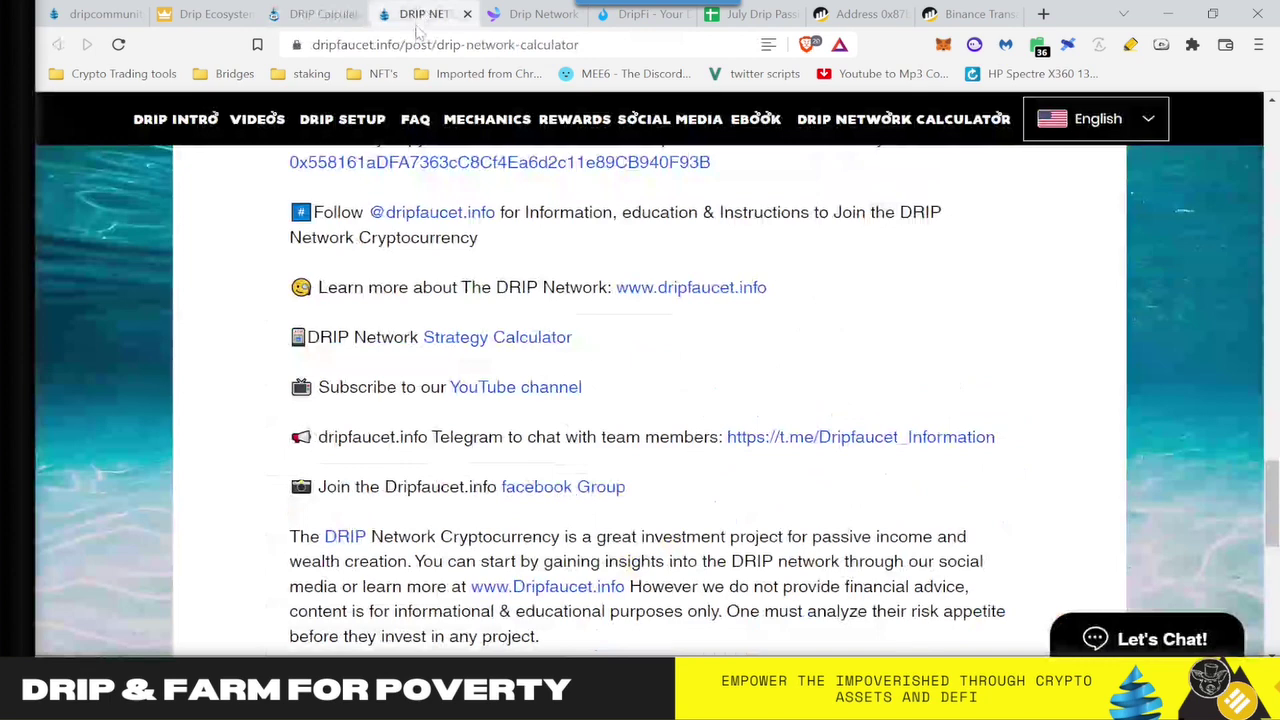
left_click(467, 14)
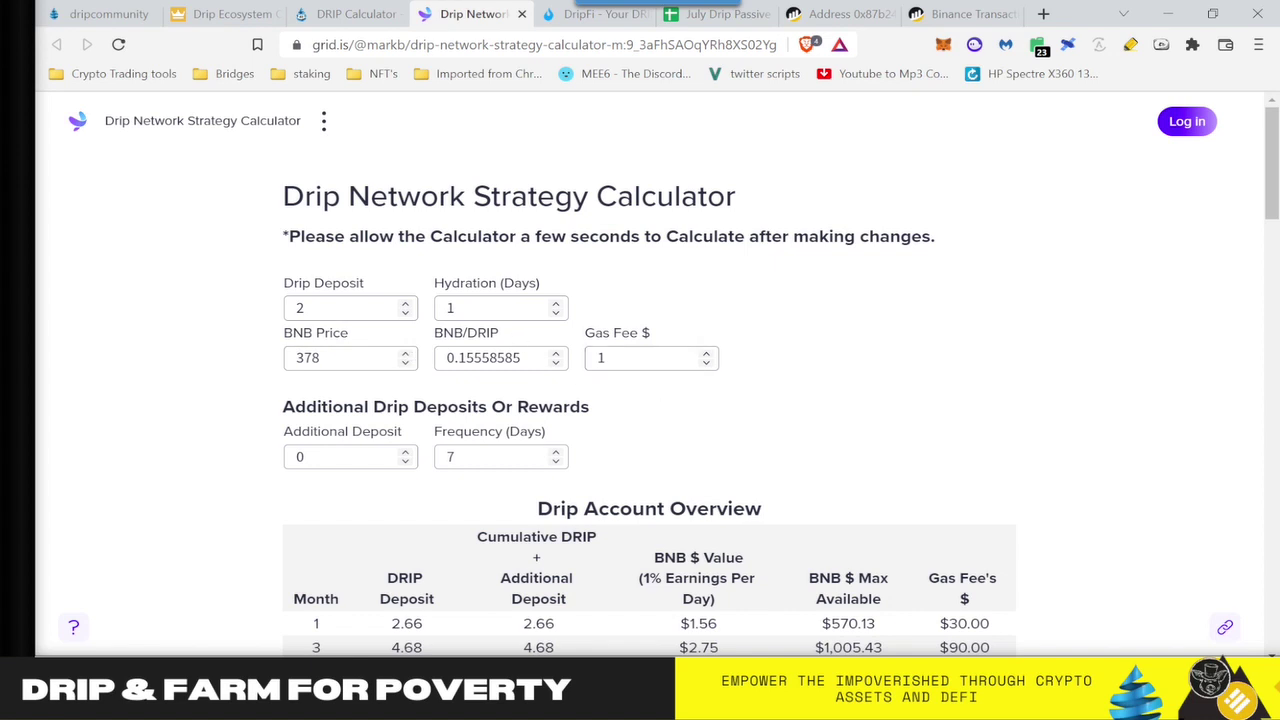
scroll(633, 400, "down", 1)
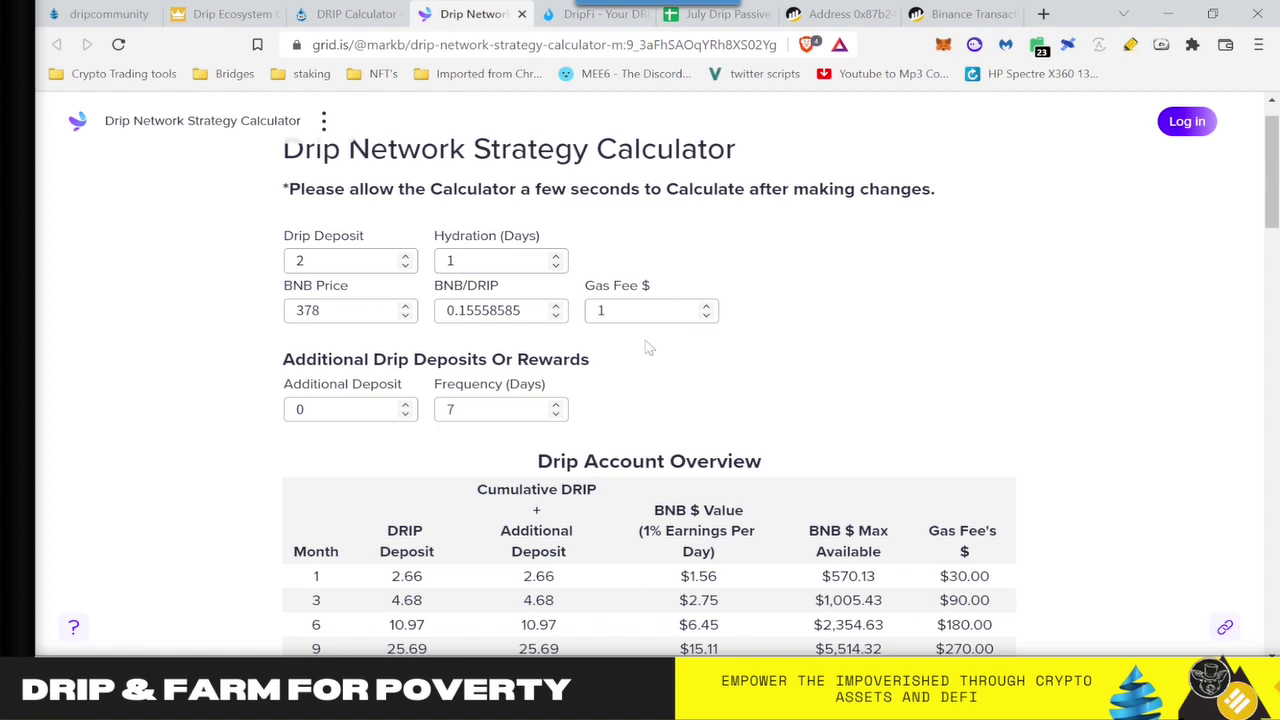
scroll(646, 349, "down", 1)
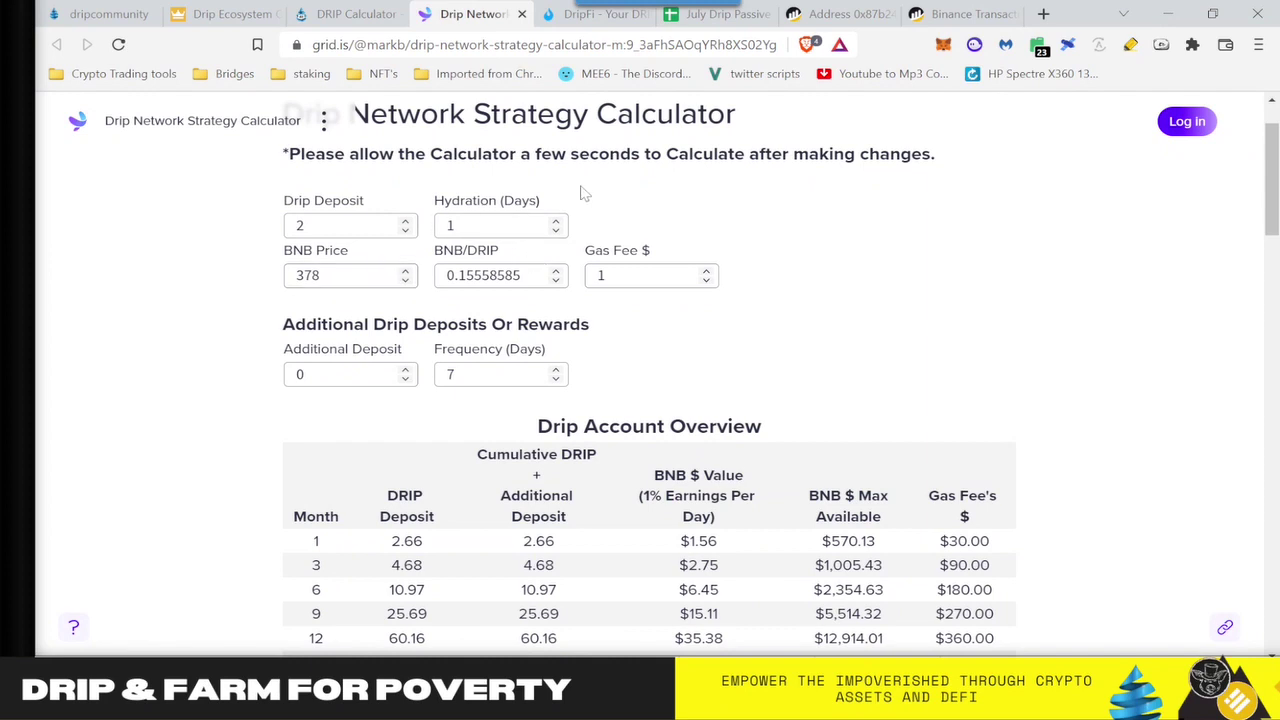
left_click(581, 28)
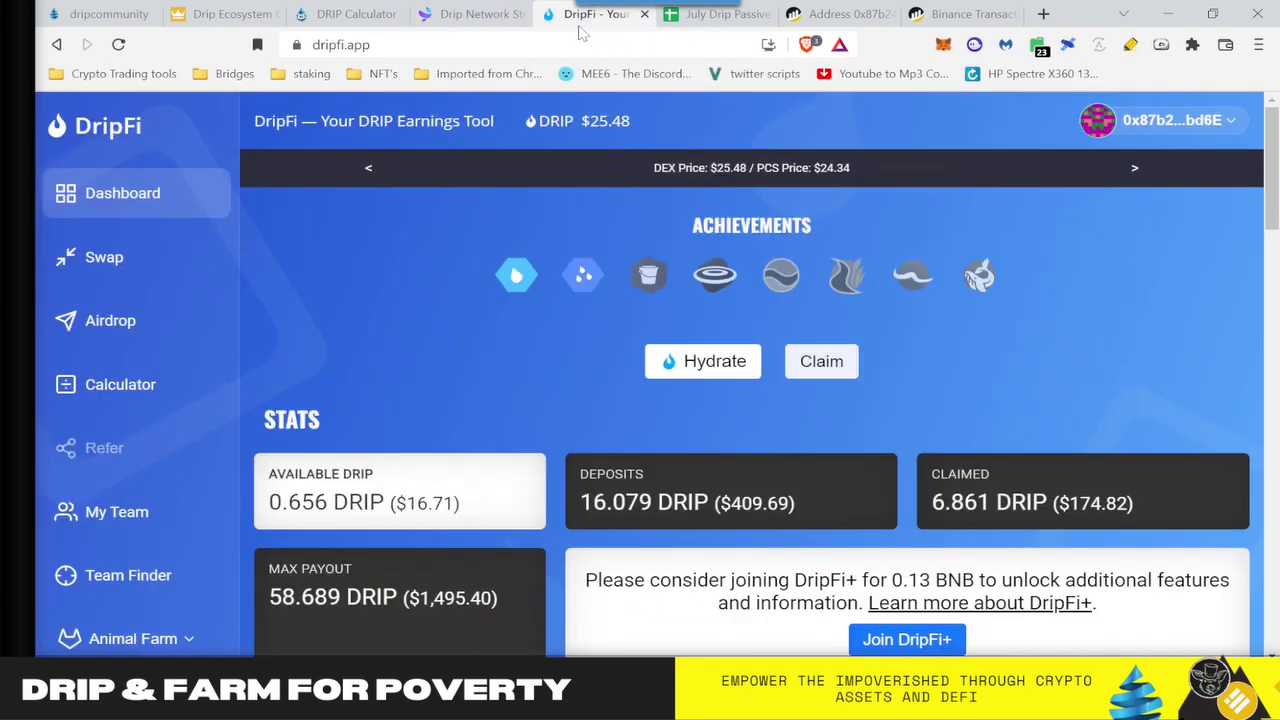
- View DripFi's Earnings Calculator with 16.079 DRIP deposits, then open the July Drip Passive spreadsheet
left_click(143, 386)
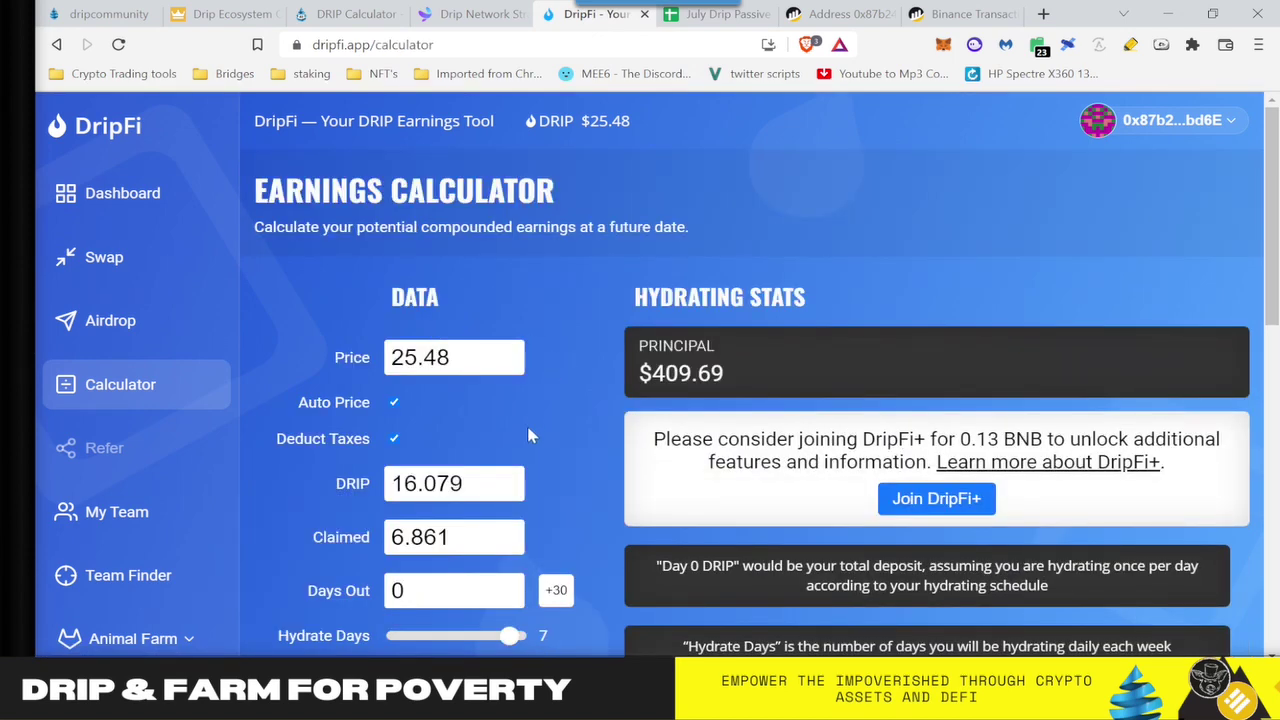
scroll(530, 436, "down", 1)
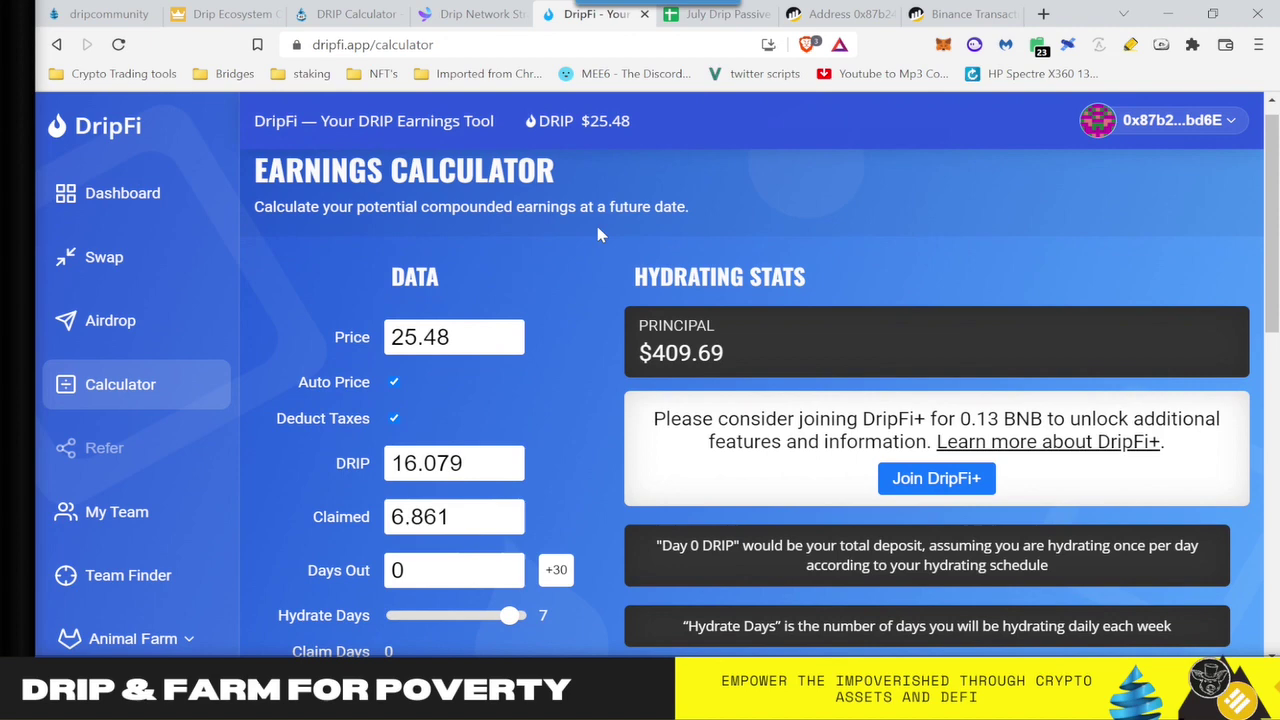
left_click(720, 14)
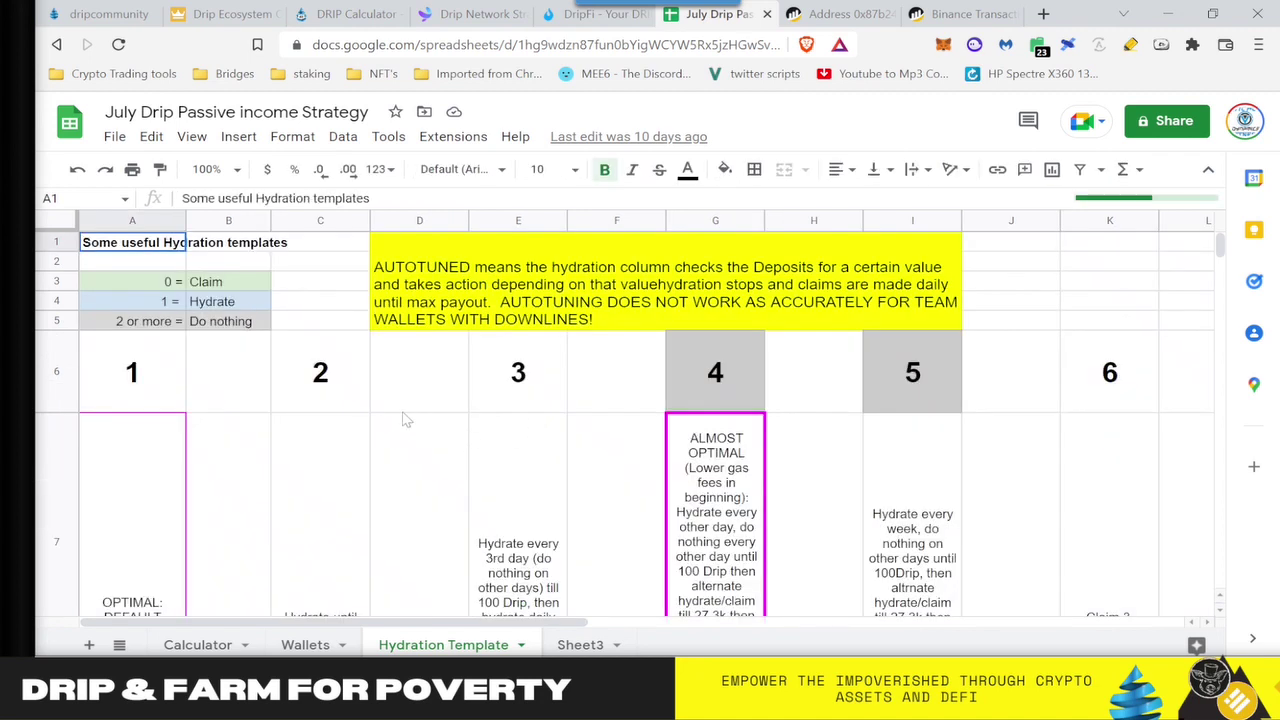
scroll(402, 420, "down", 1)
scroll(404, 420, "down", 1)
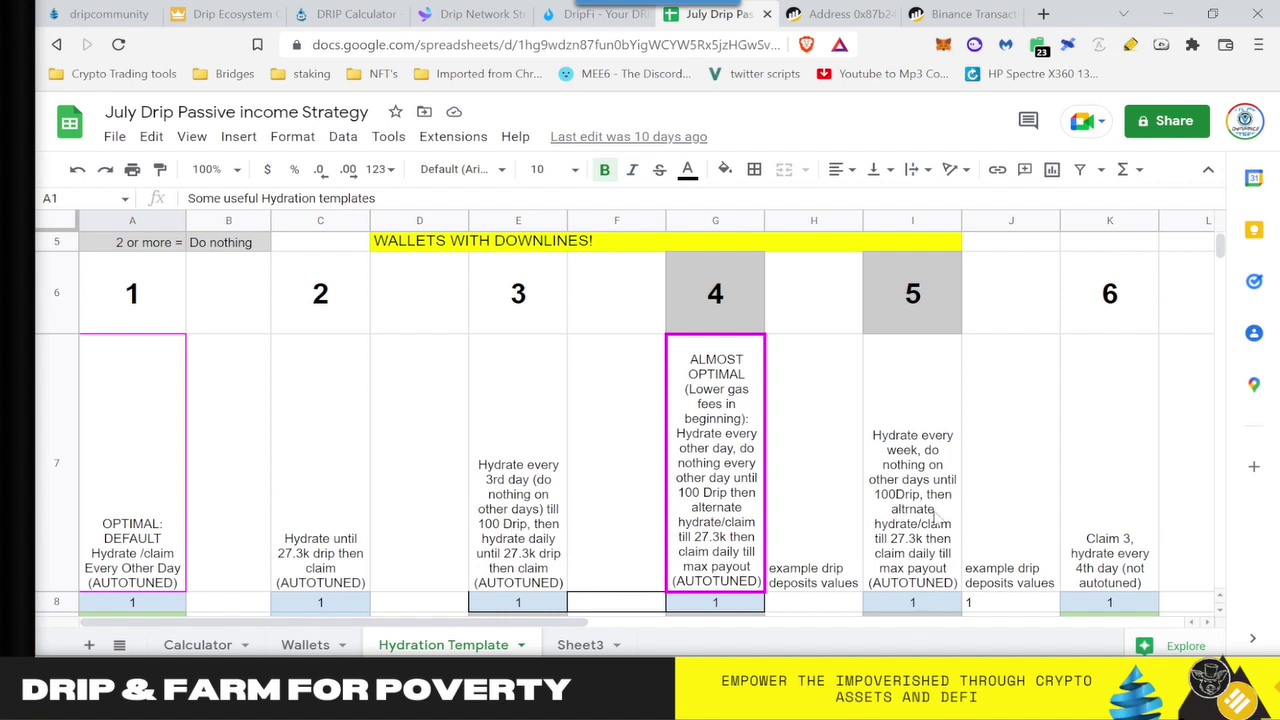
scroll(935, 515, "down", 1)
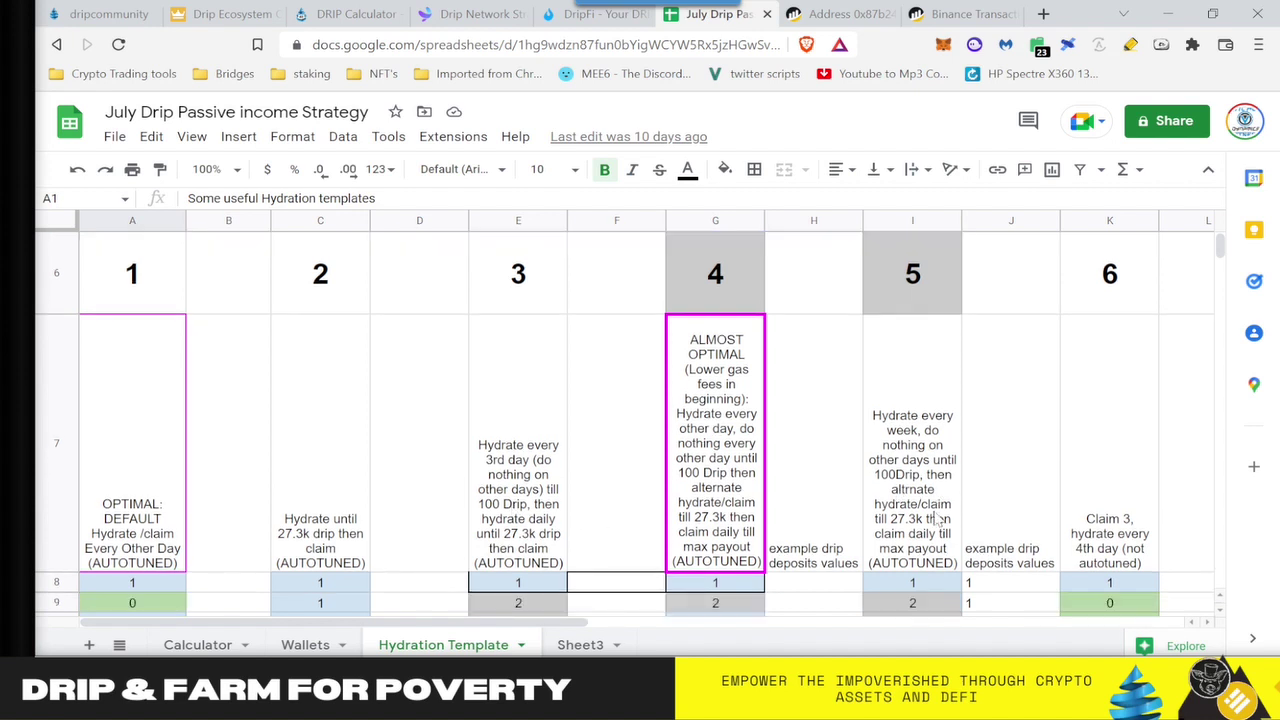
- Check the Drip Network Faucet showing 0.657 DRIP available, then view the wallet's BscScan transactions
left_click(105, 14)
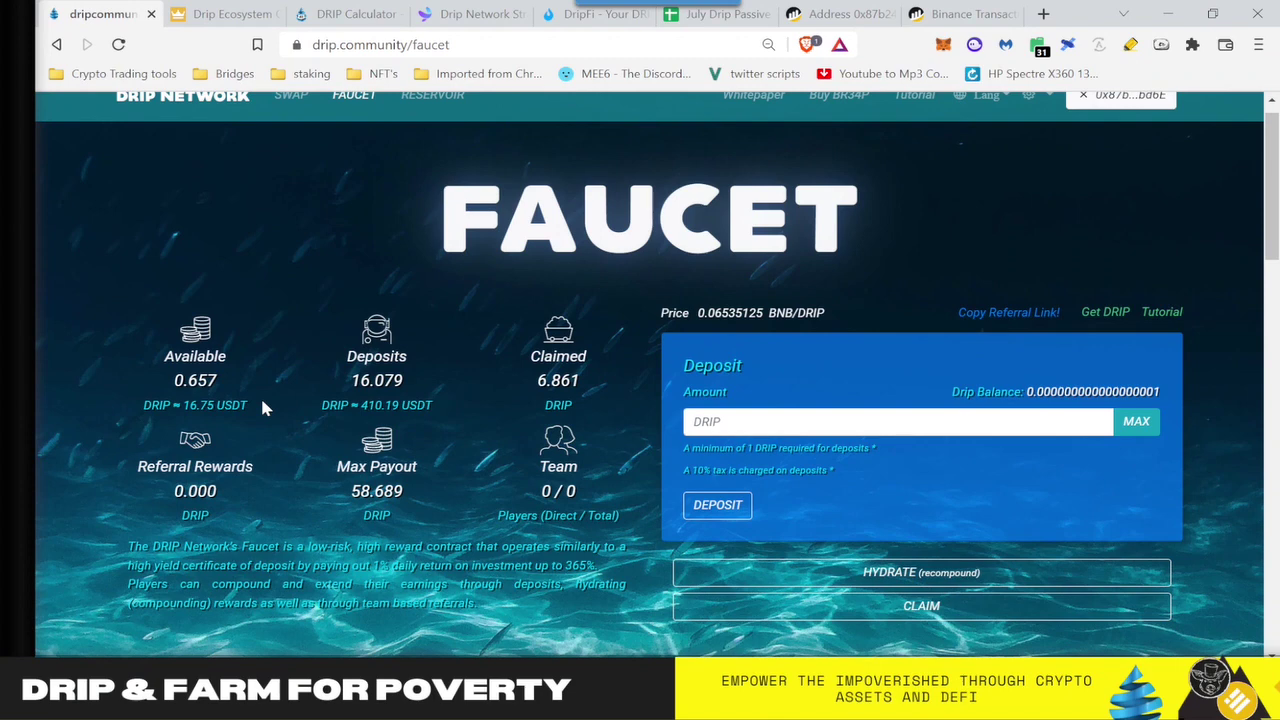
left_click(840, 14)
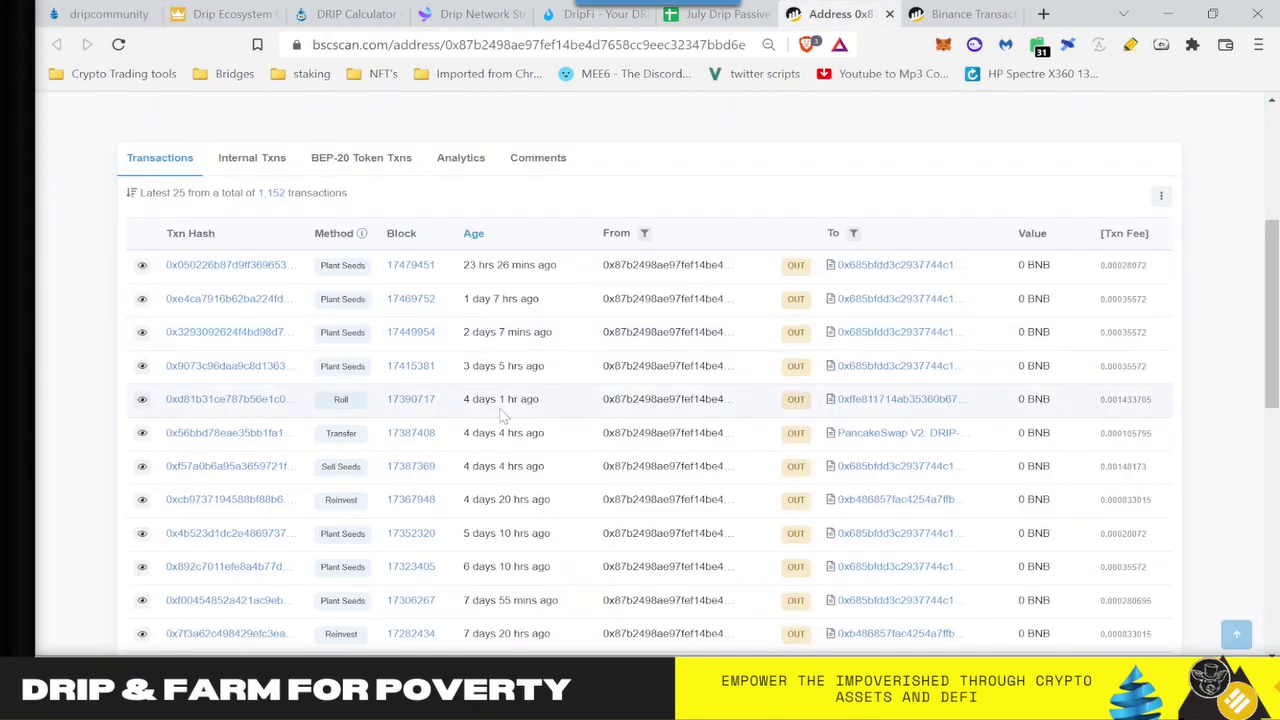
- Open the Roll transaction's full BscScan details and select its 0.001433705 BNB transaction fee
left_click(142, 402)
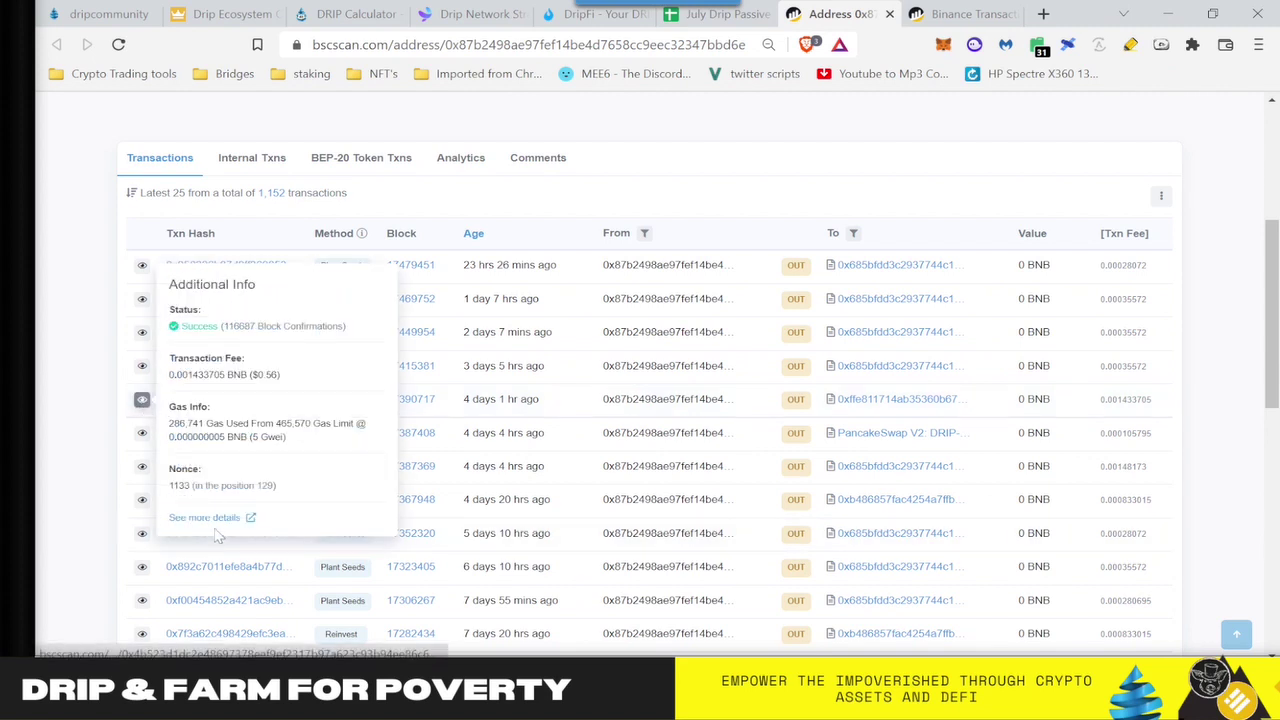
left_click(216, 519)
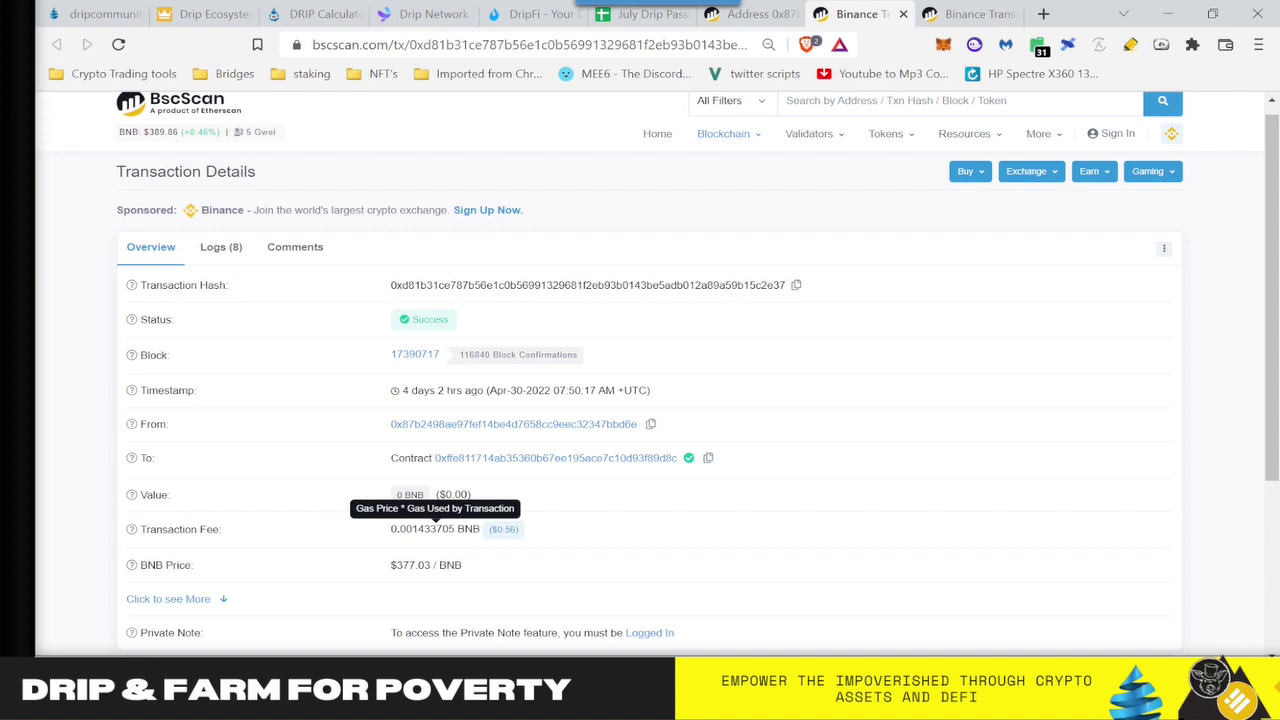
left_click_drag(391, 529, 454, 529)
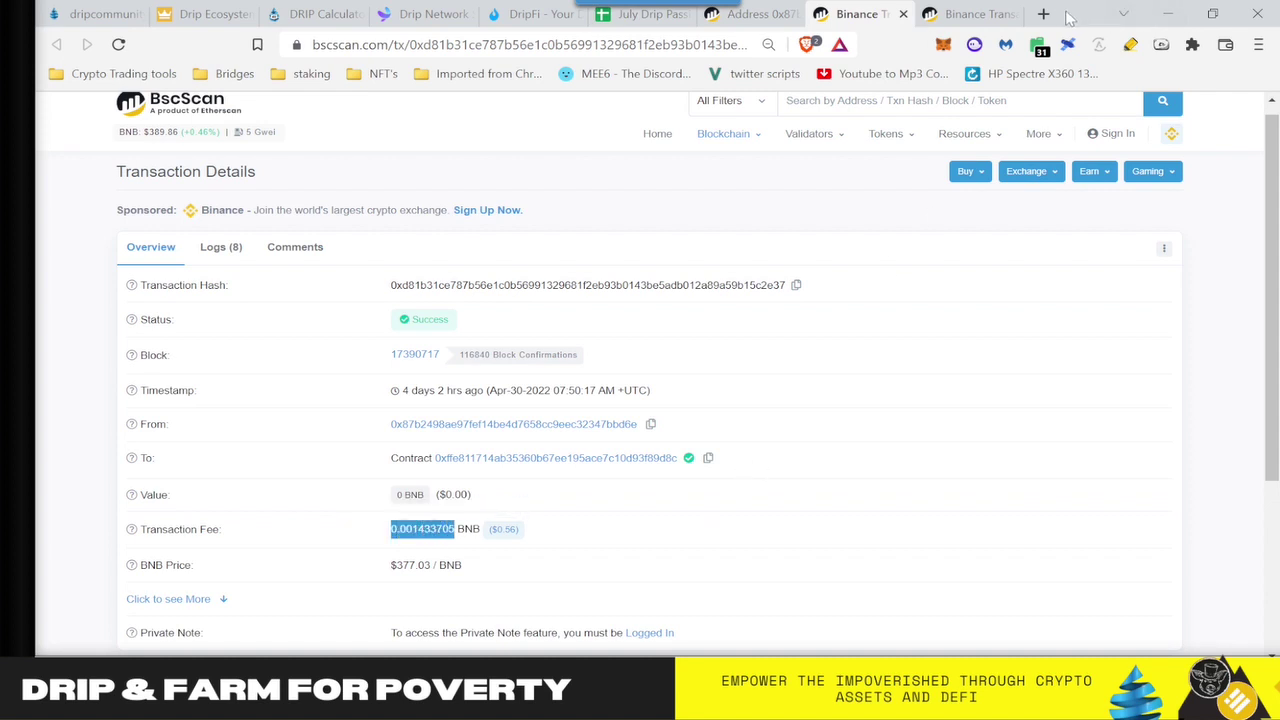
- Launch Windows Calculator by searching for 'calc'
mouse_move(273, 651)
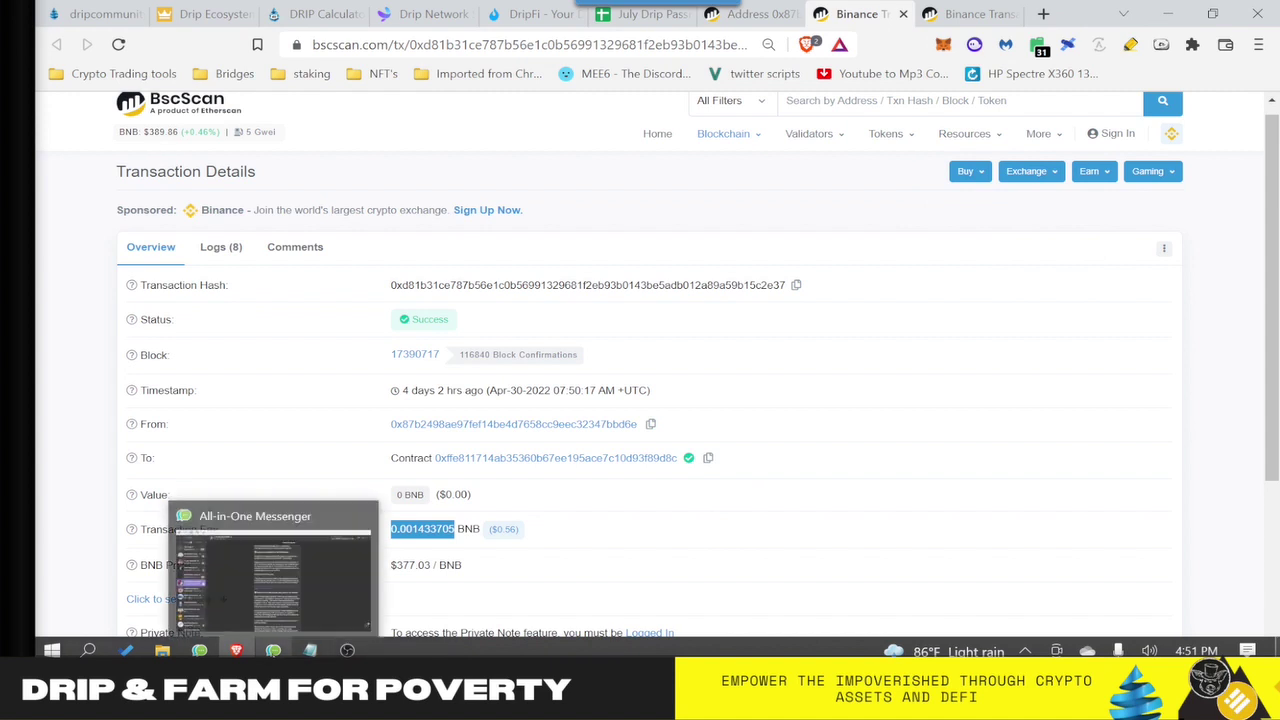
key("super")
type("calc")
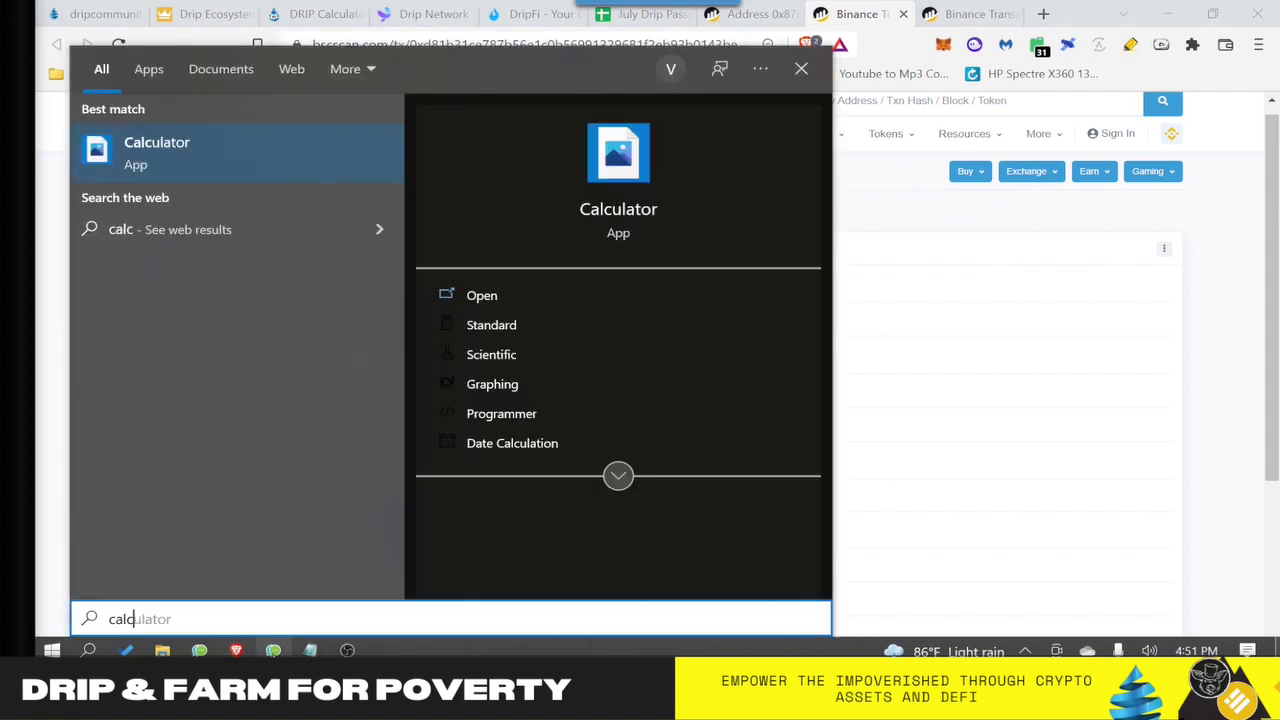
key("Return")
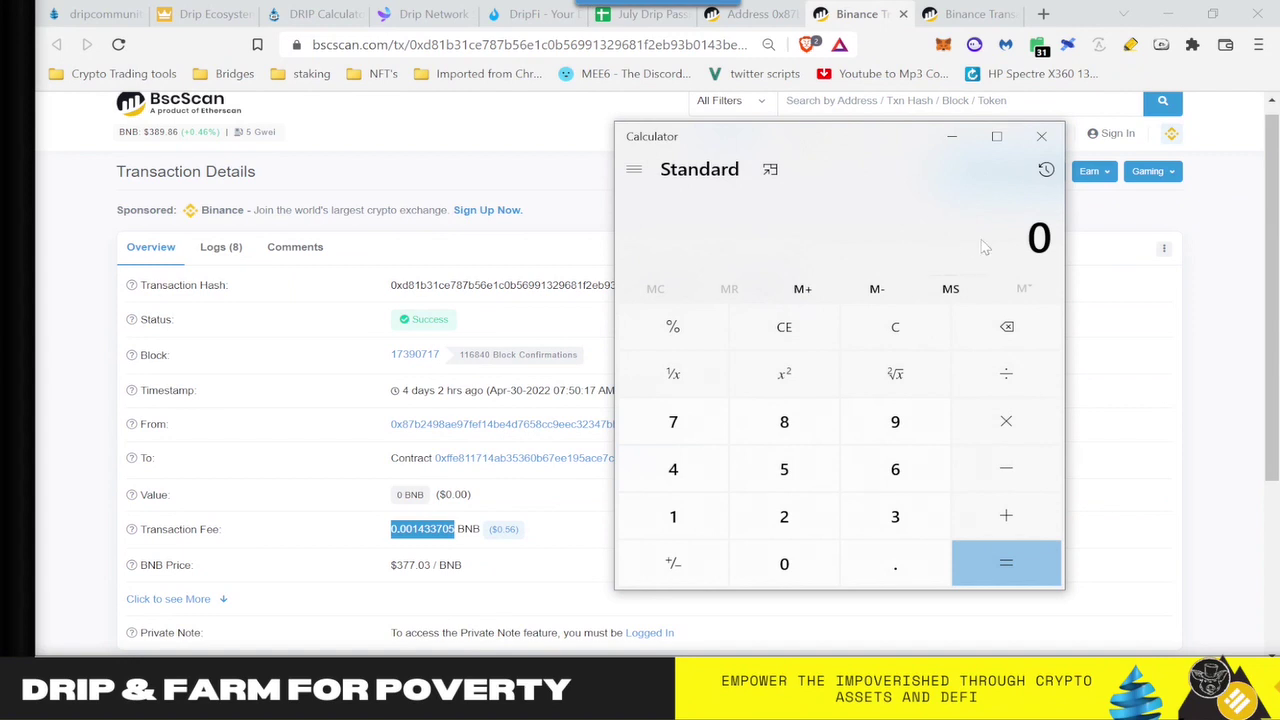
- Enter and evaluate 450 × 0.01433 in Calculator
left_click(1030, 242)
type("45")
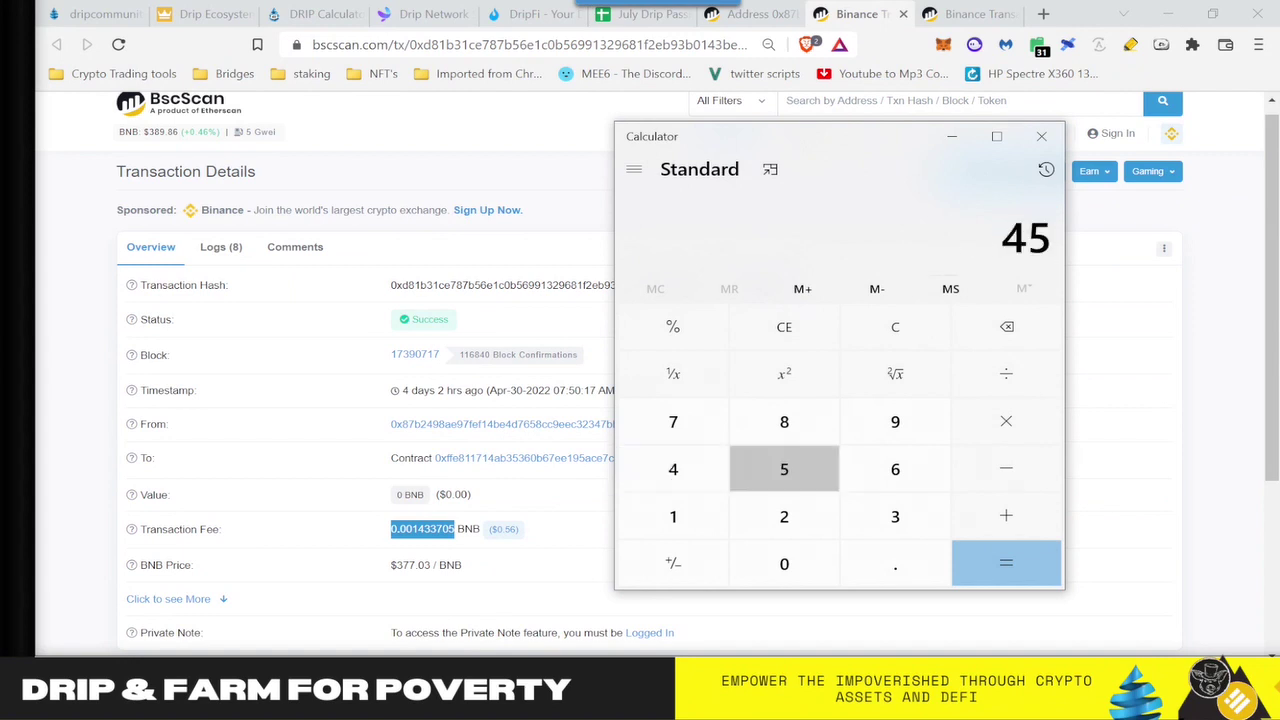
type("0*0")
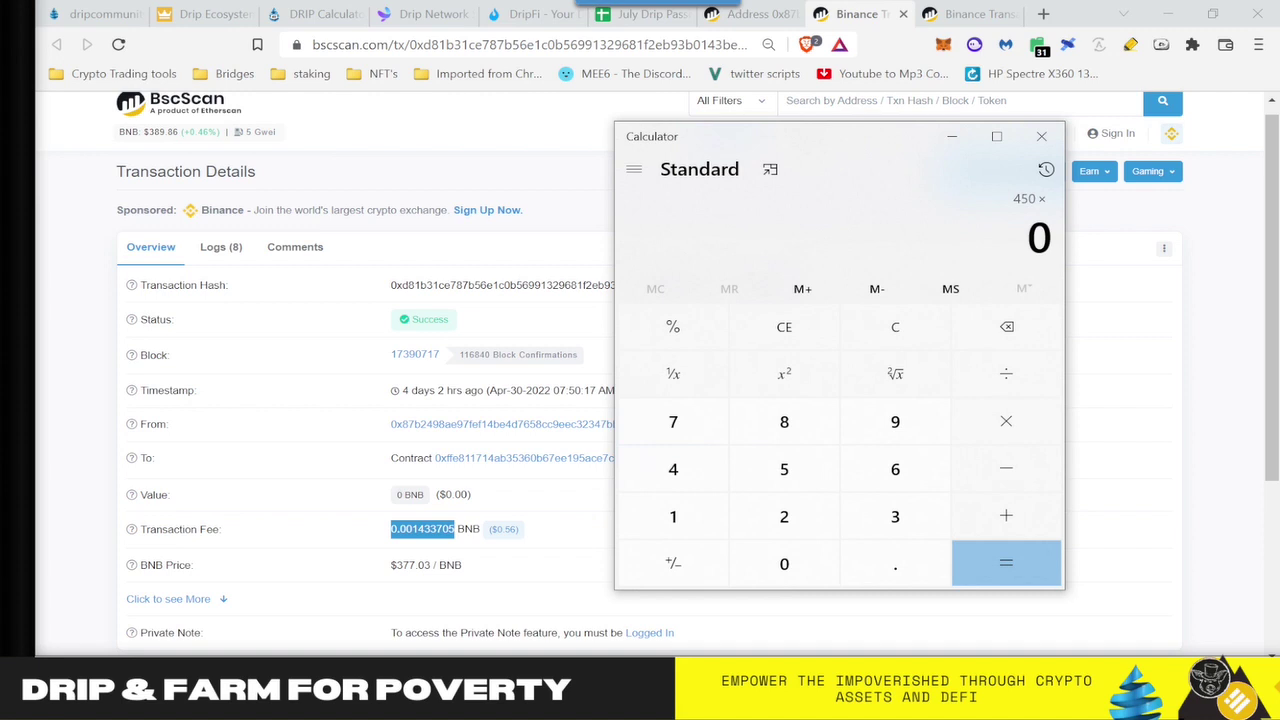
left_click(1039, 237)
type("450*0.")
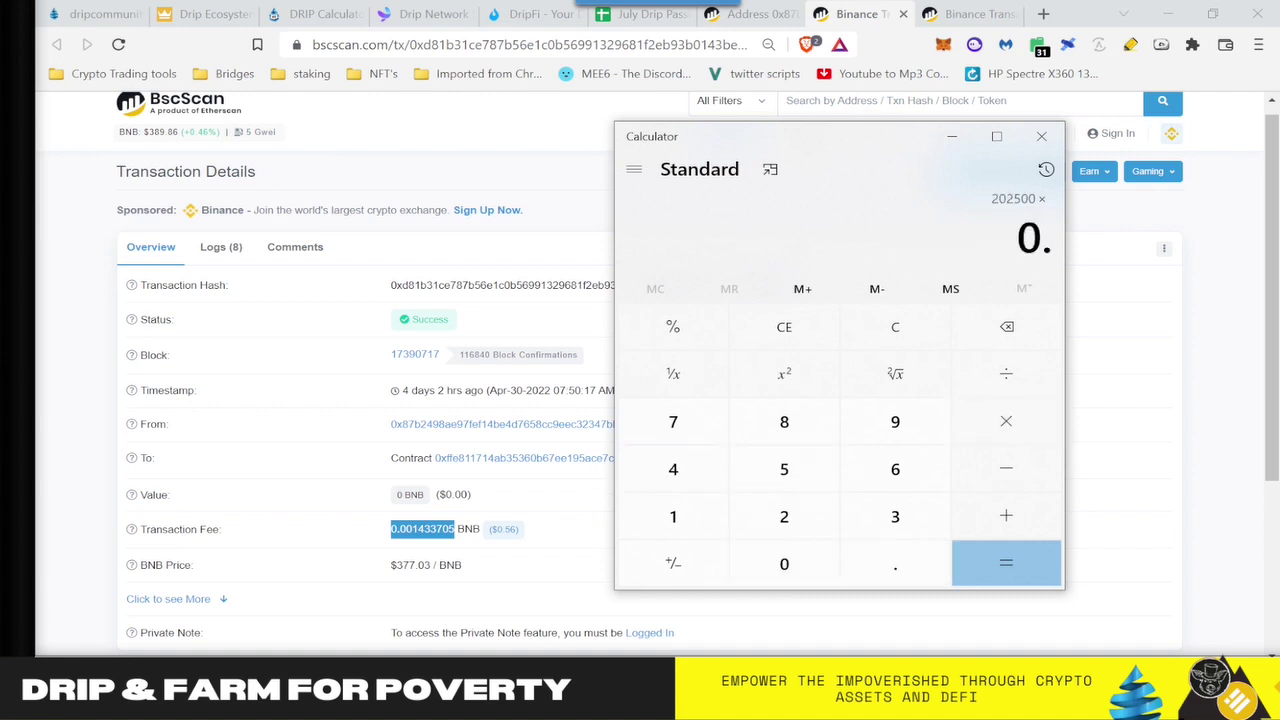
type("0143")
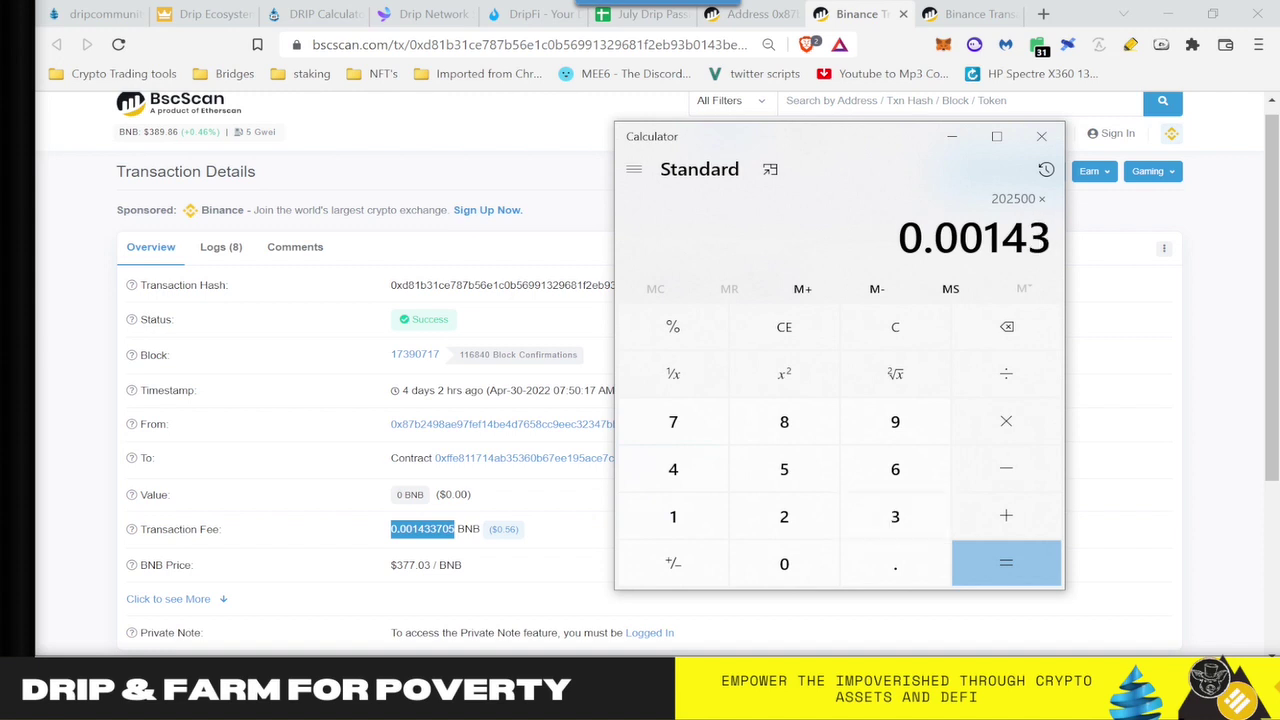
type("3")
key("Return")
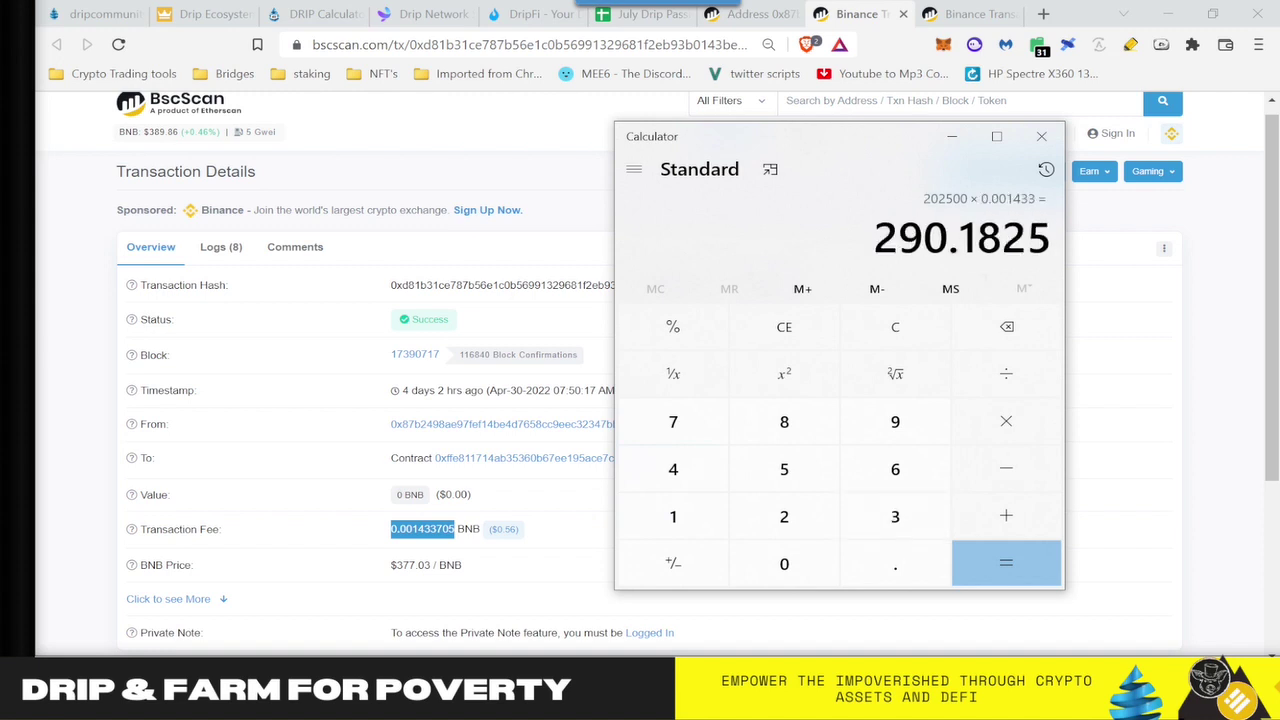
- Recalculate with the correct fee: 450 × 0.001433 = 0.64485 BNB
type("2")
key("BackSpace")
type("450")
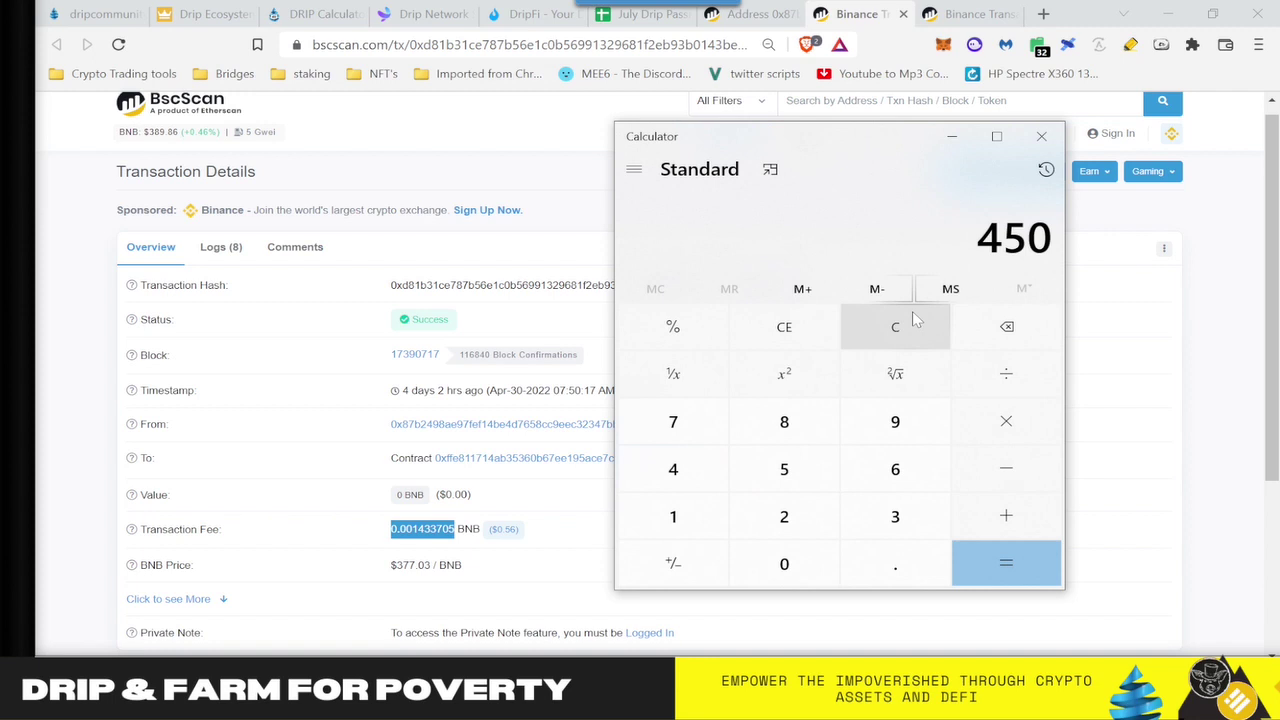
key("asterisk")
type("0.0")
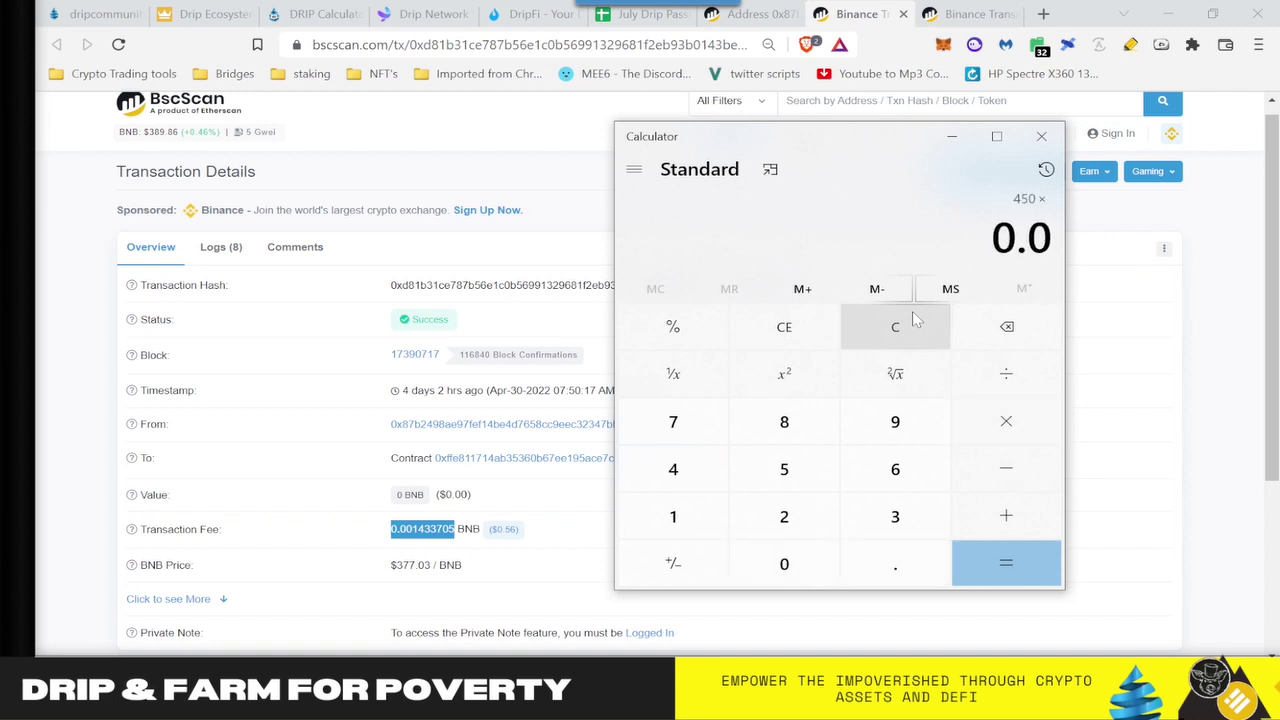
type("01")
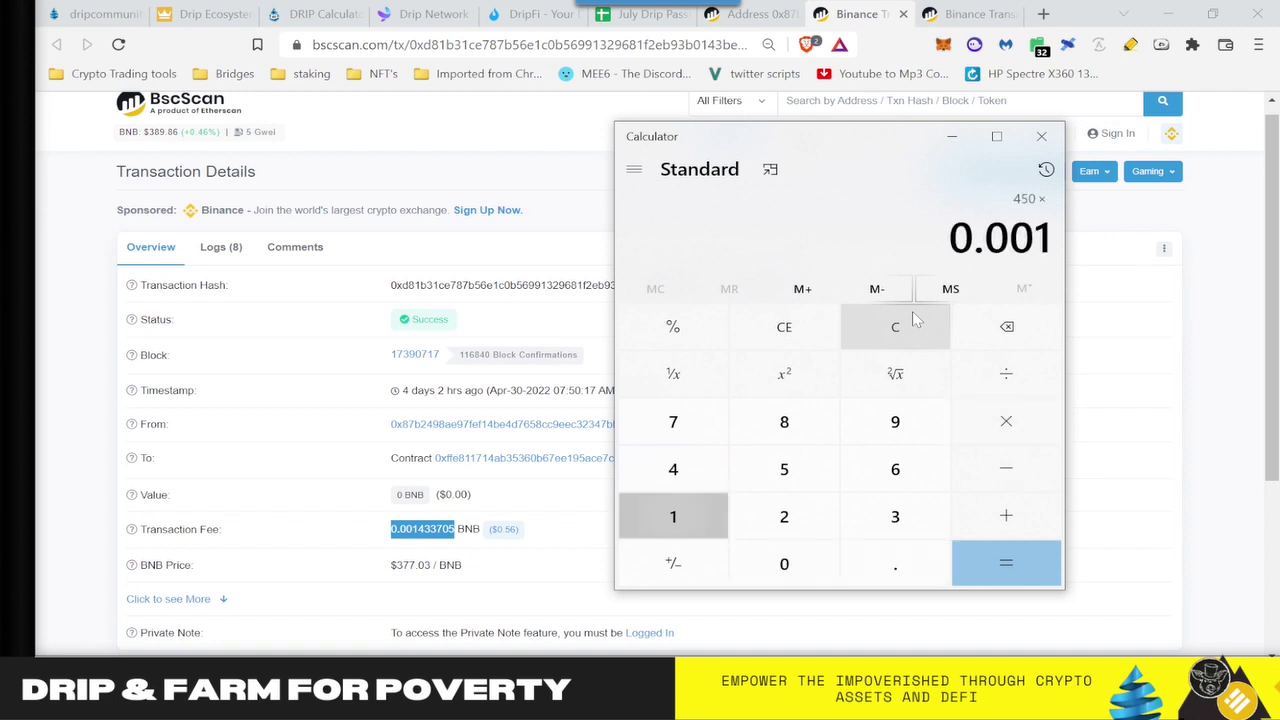
type("433")
key("Return")
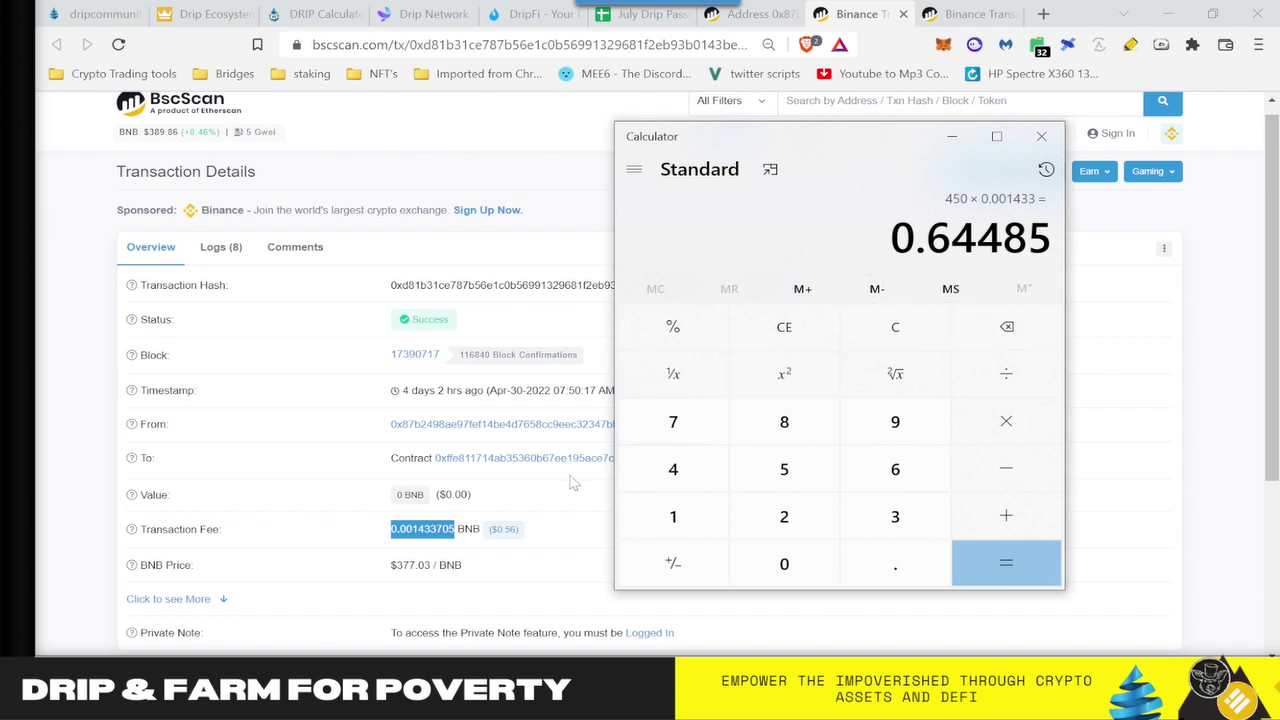
- Return to the BscScan transaction details and highlight 377 in the $377.03 BNB price
left_click(432, 565)
left_click_drag(396, 565, 415, 565)
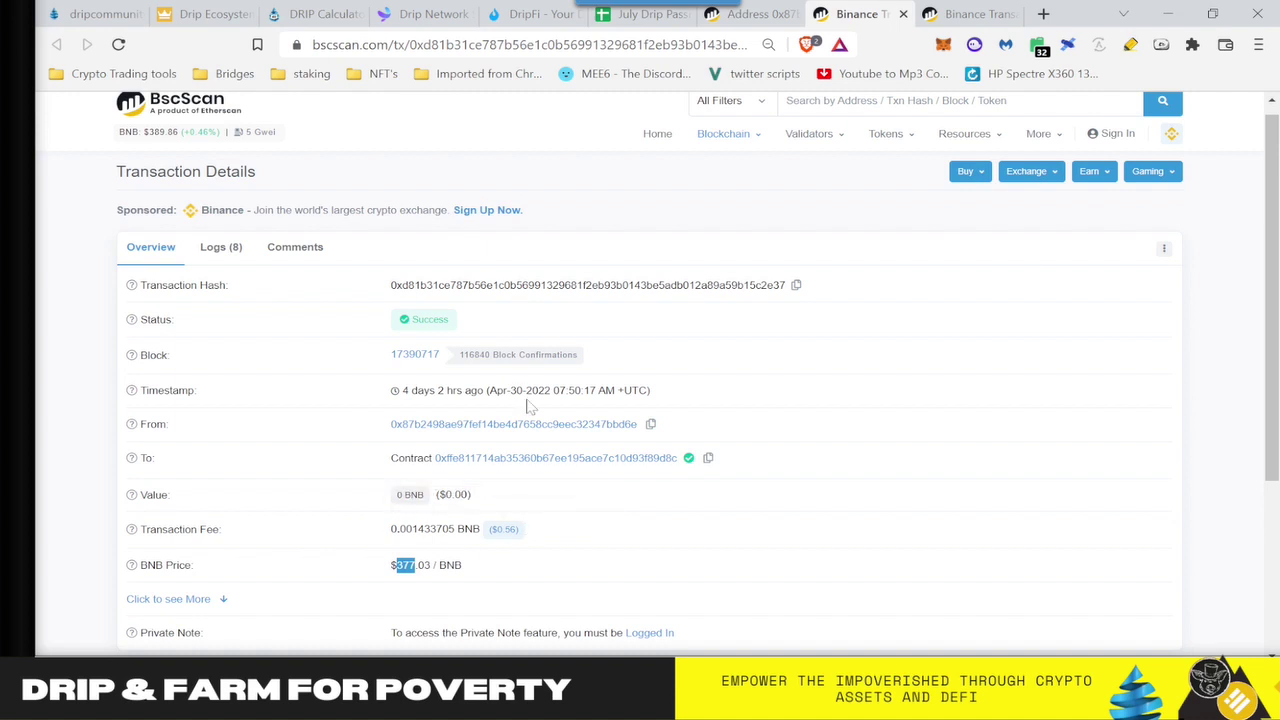
- On the Drip Network Faucet, highlight the 0.657 DRIP ≈ 16.75 USDT available line, then return to BscScan
left_click(105, 14)
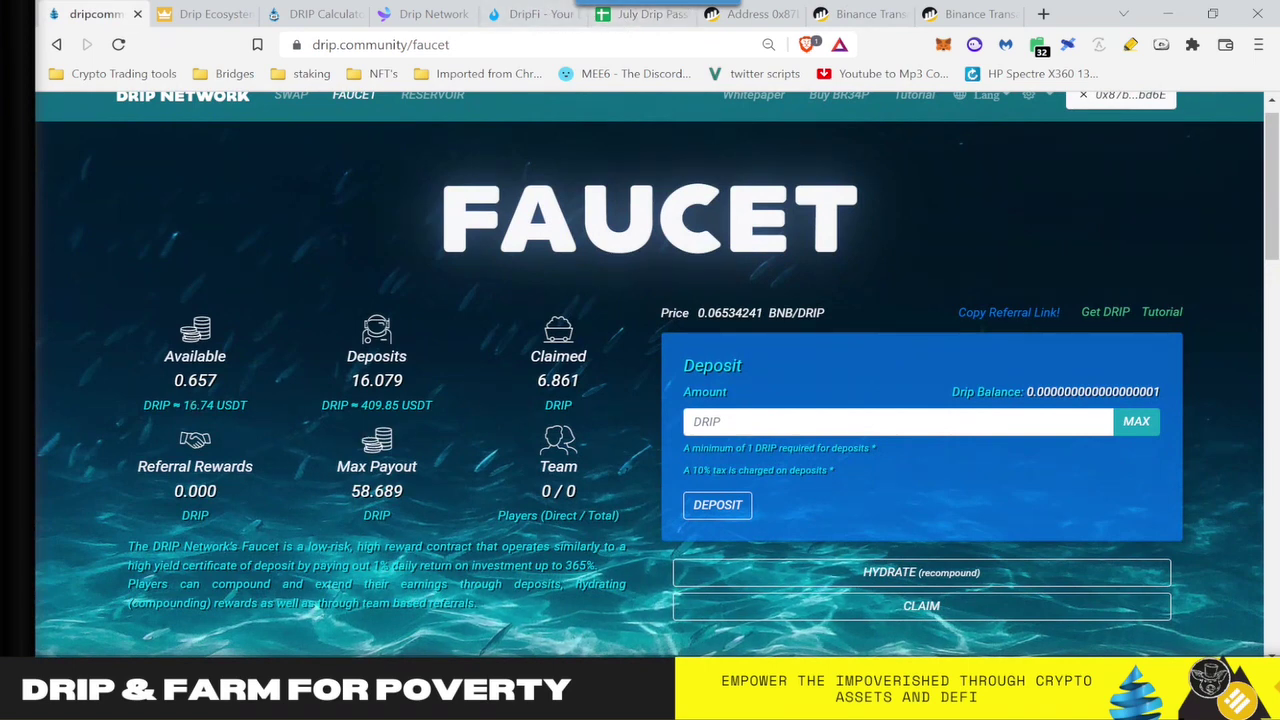
left_click_drag(143, 405, 248, 405)
triple_click(224, 396)
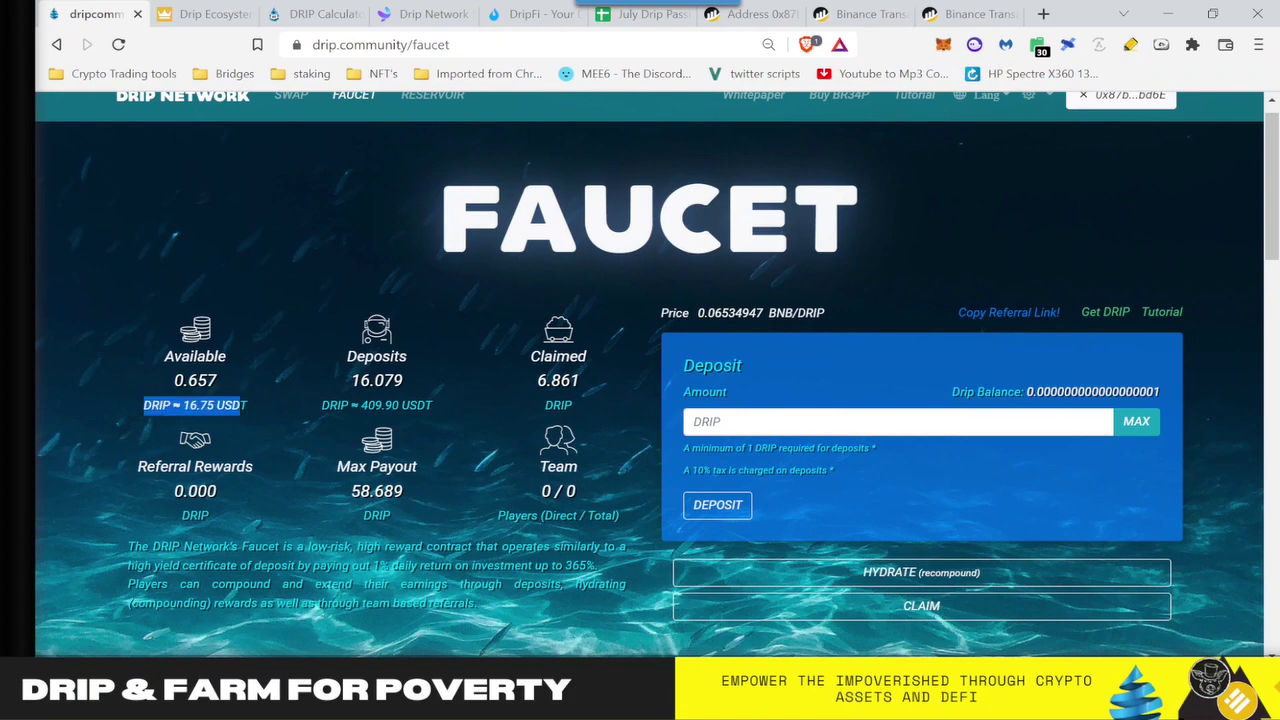
left_click(858, 13)
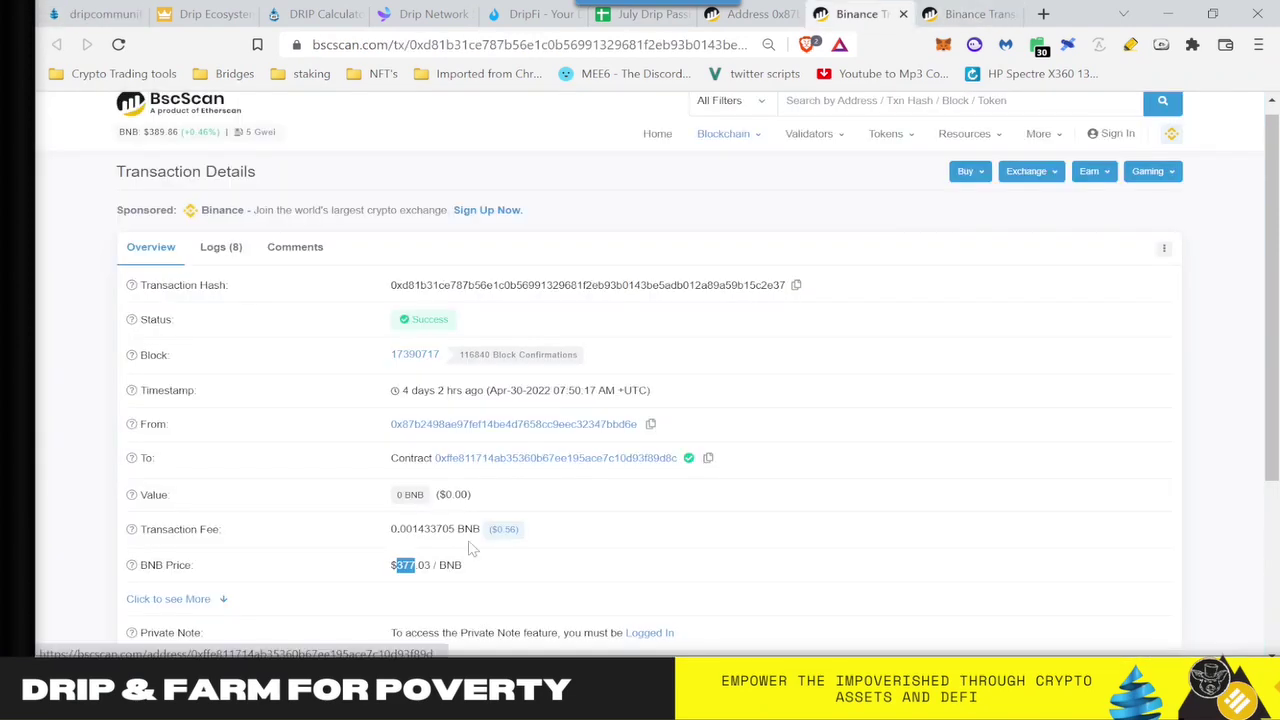
- Compute 25 × 0.01 = 0.25 in Calculator and copy the result
left_click_drag(481, 530, 431, 530)
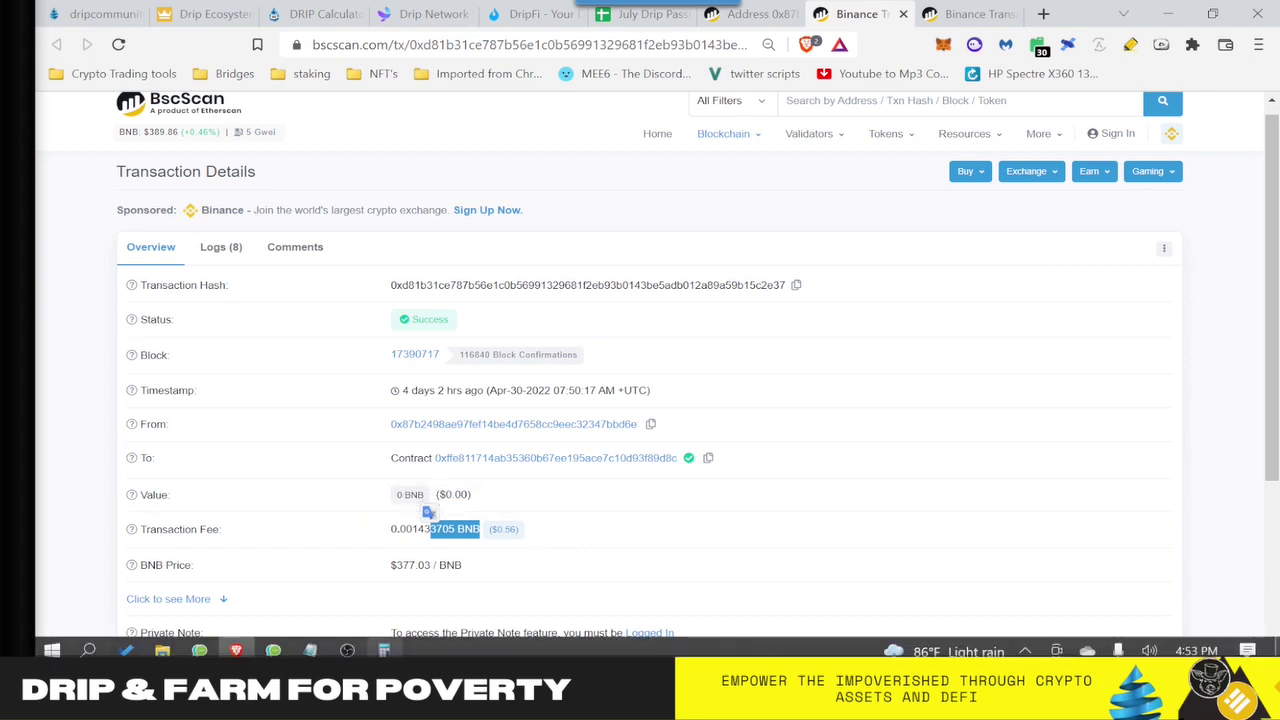
key("alt+Tab")
type("24")
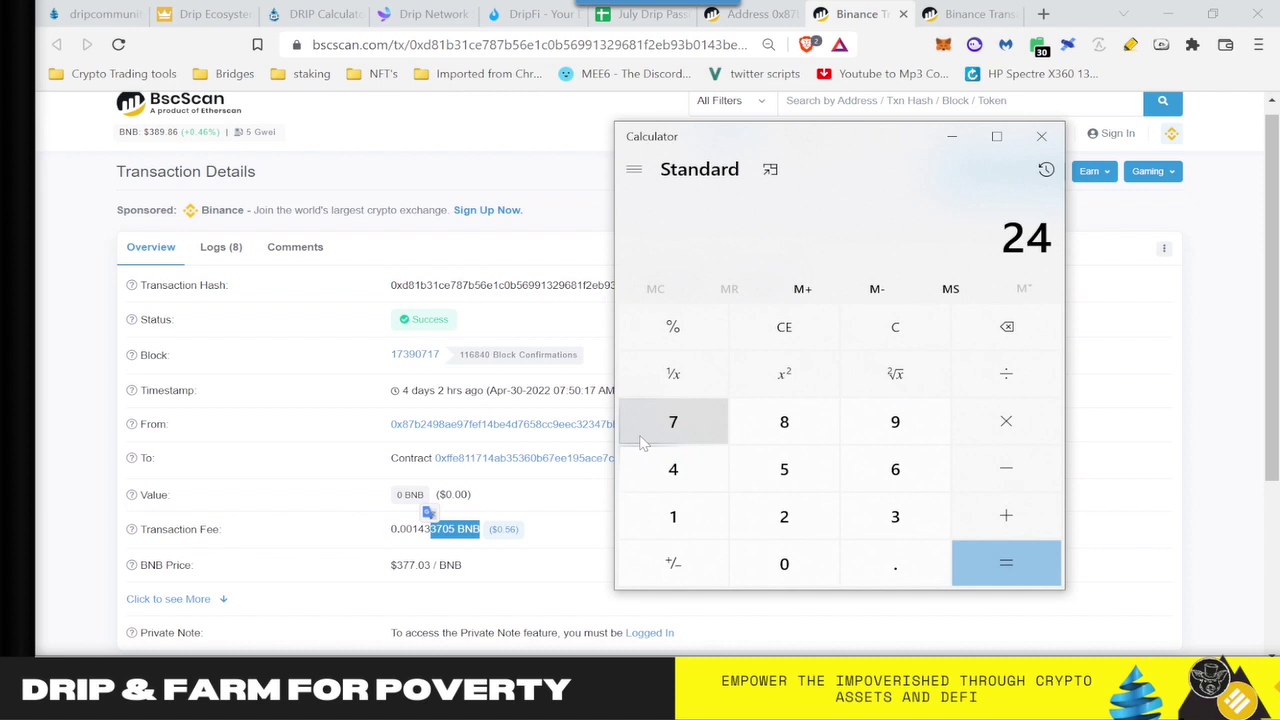
key("BackSpace")
type("5*.01")
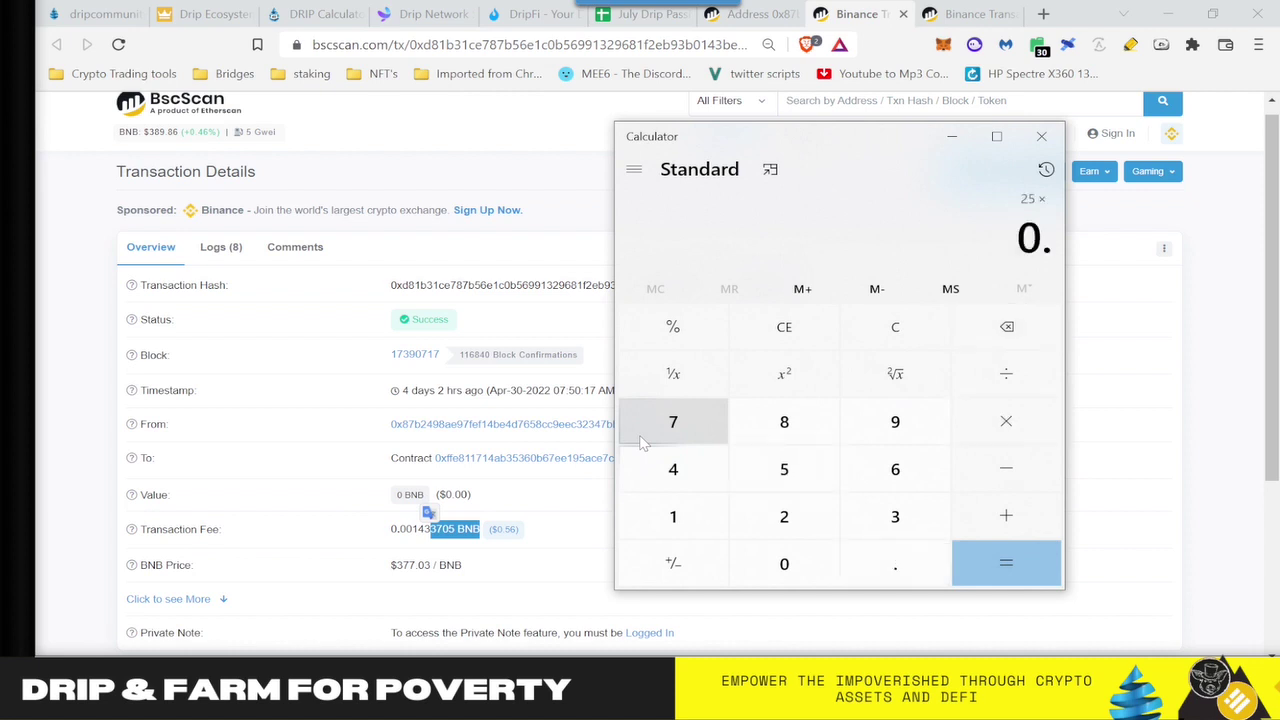
key("Return")
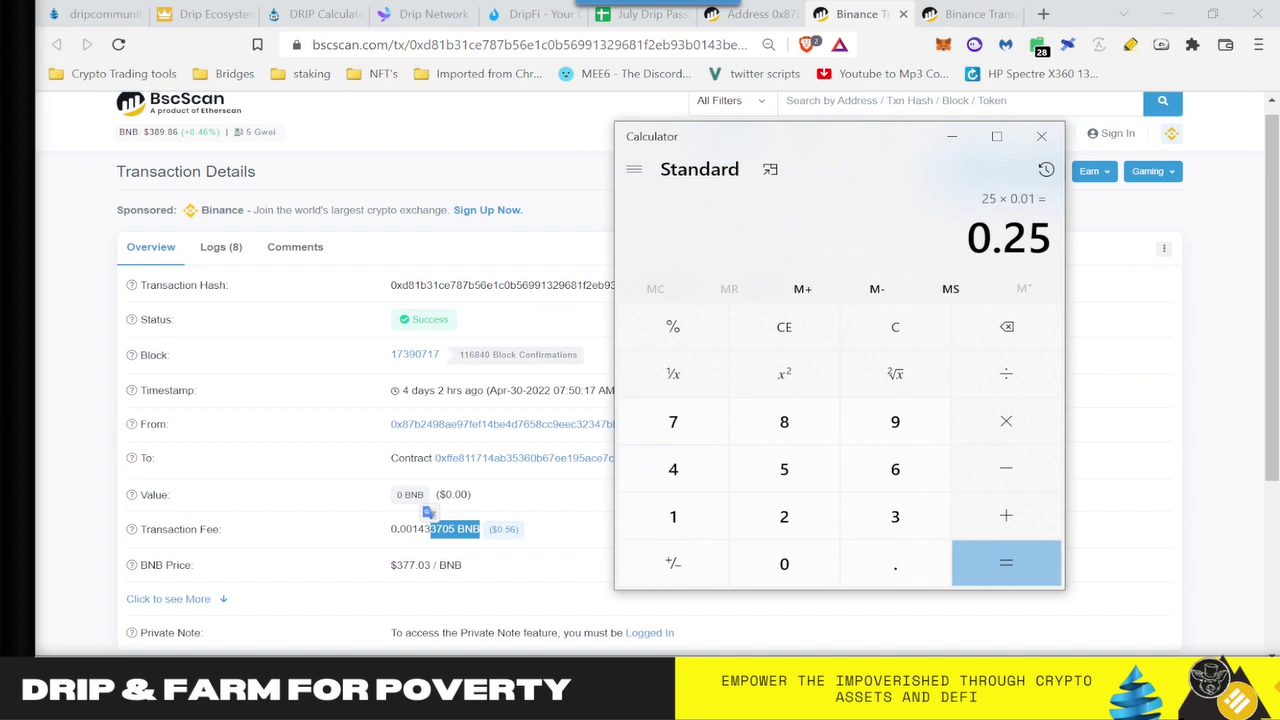
key("ctrl+c")
- Compute 75 × 0.0095 = 0.7125, then bring the browser back in front
type("75")
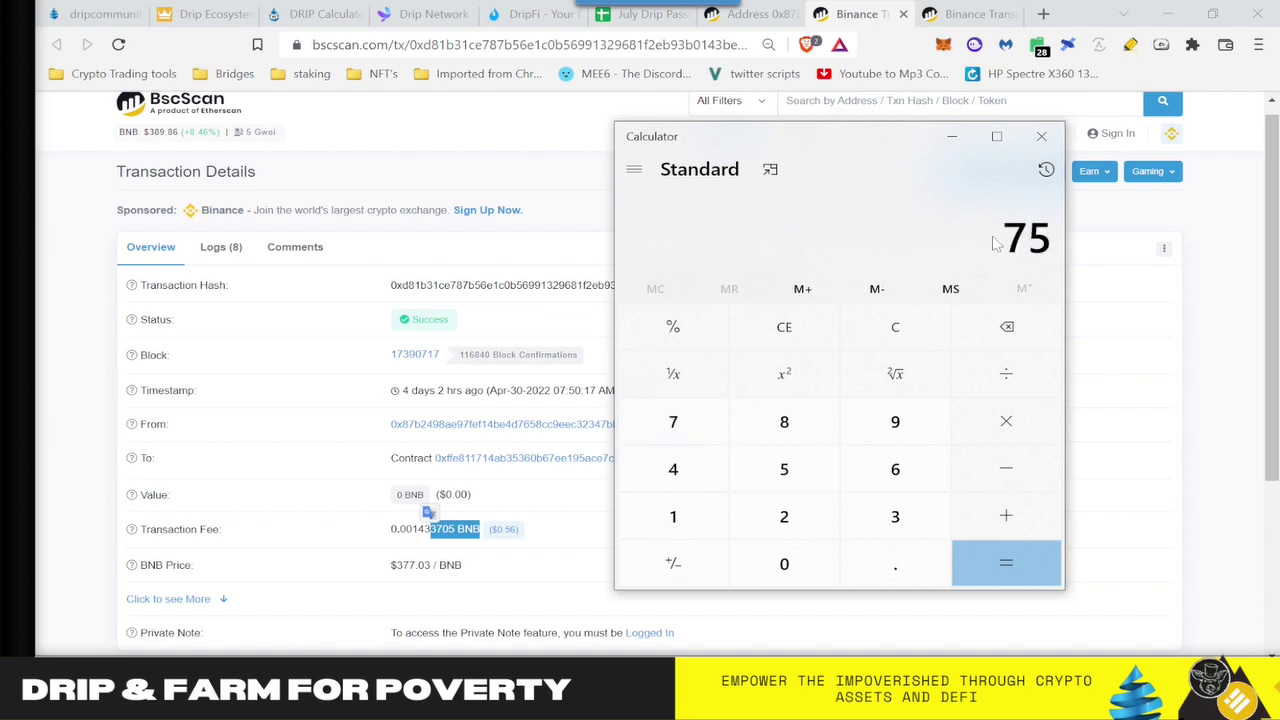
key("asterisk")
type(".0")
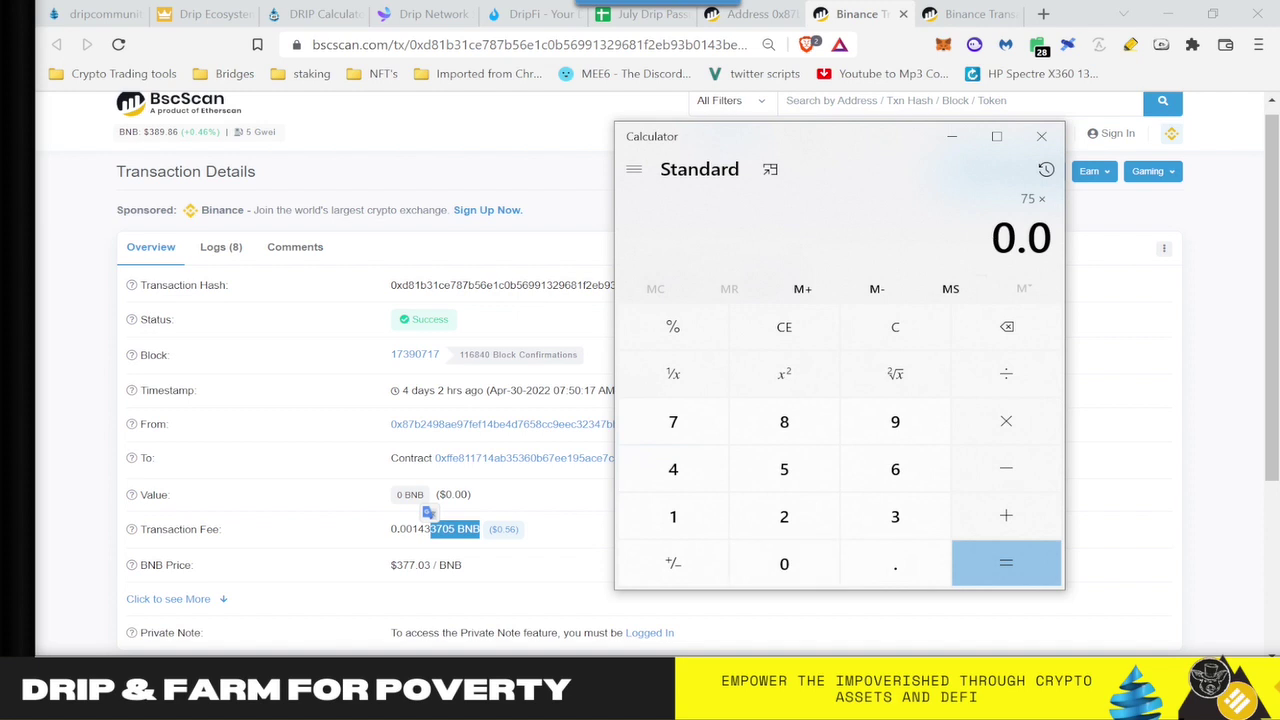
type("095")
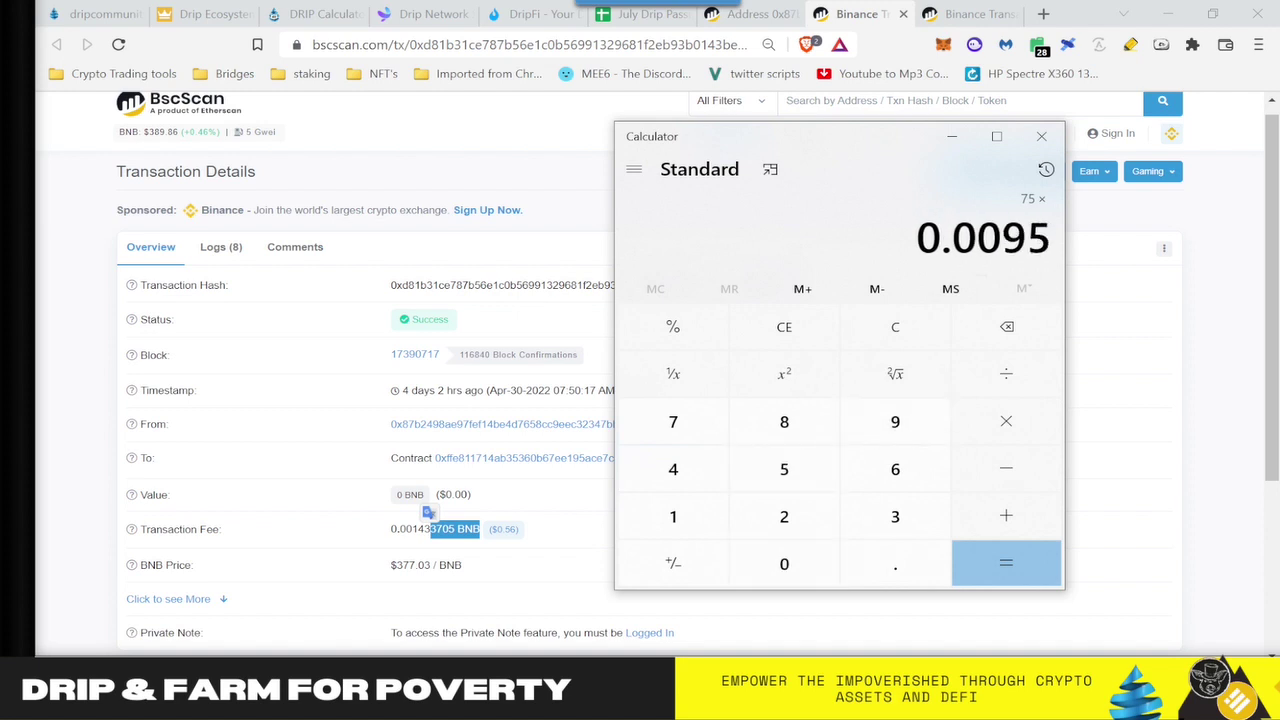
key("Return")
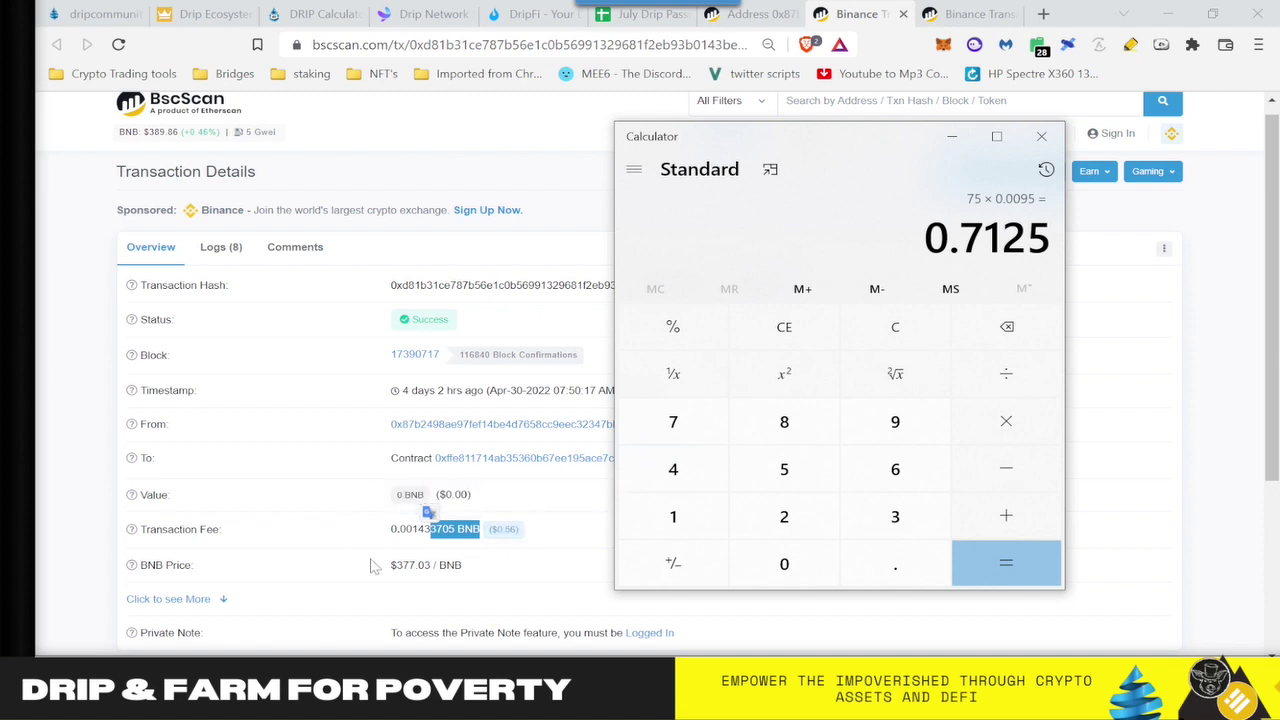
left_click(100, 16)
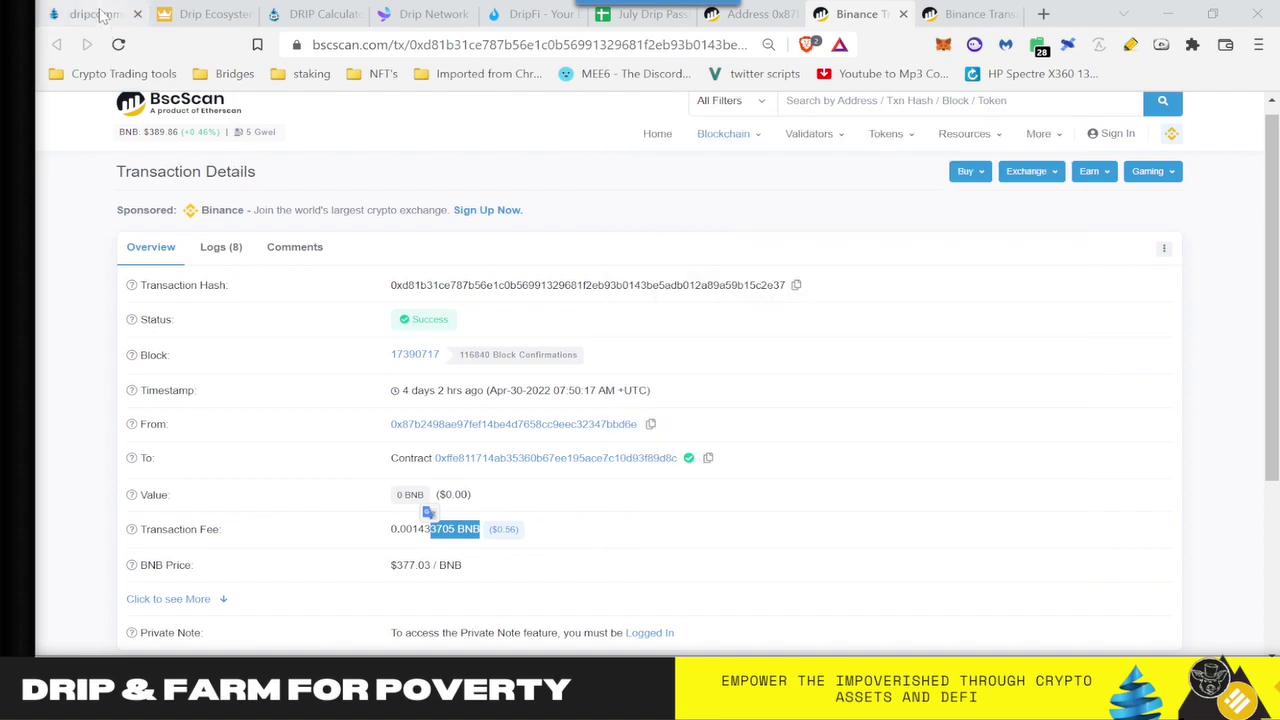
- Hydrate the Faucet's available DRIP, bringing up a MetaMask ROLL confirmation with 0.00241936 BNB gas
left_click(100, 16)
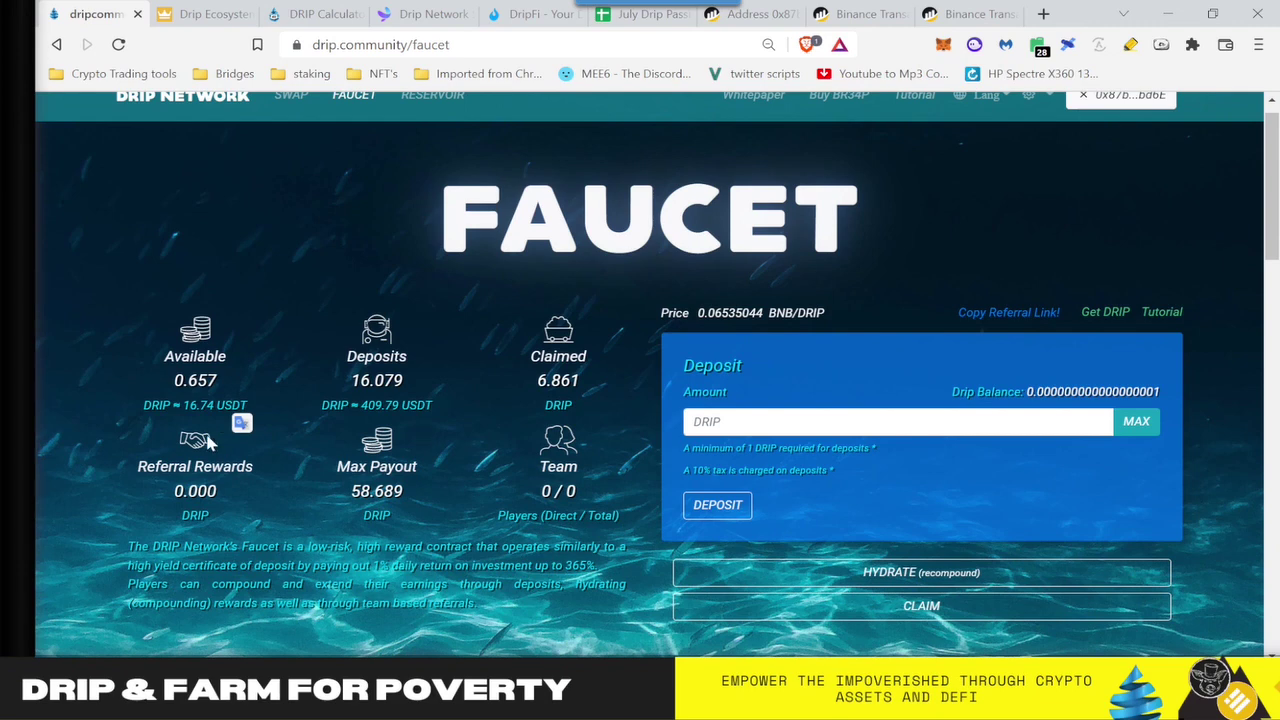
scroll(851, 515, "down", 1)
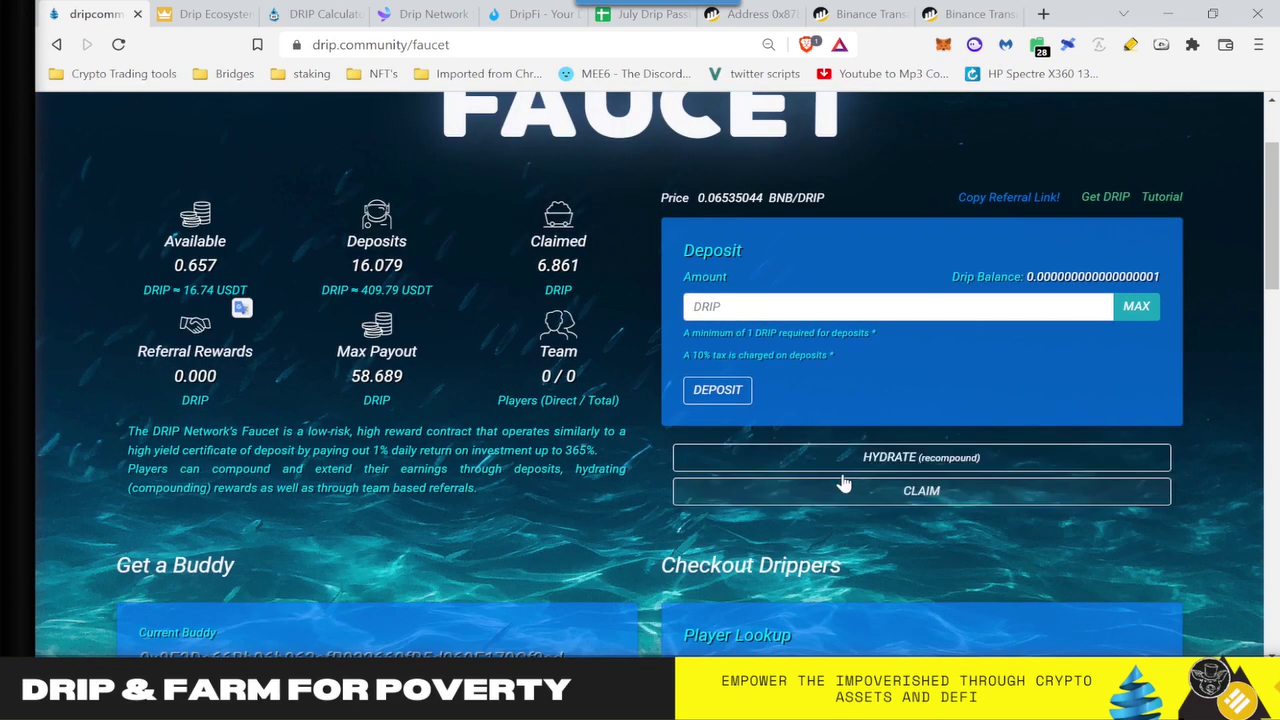
left_click(845, 462)
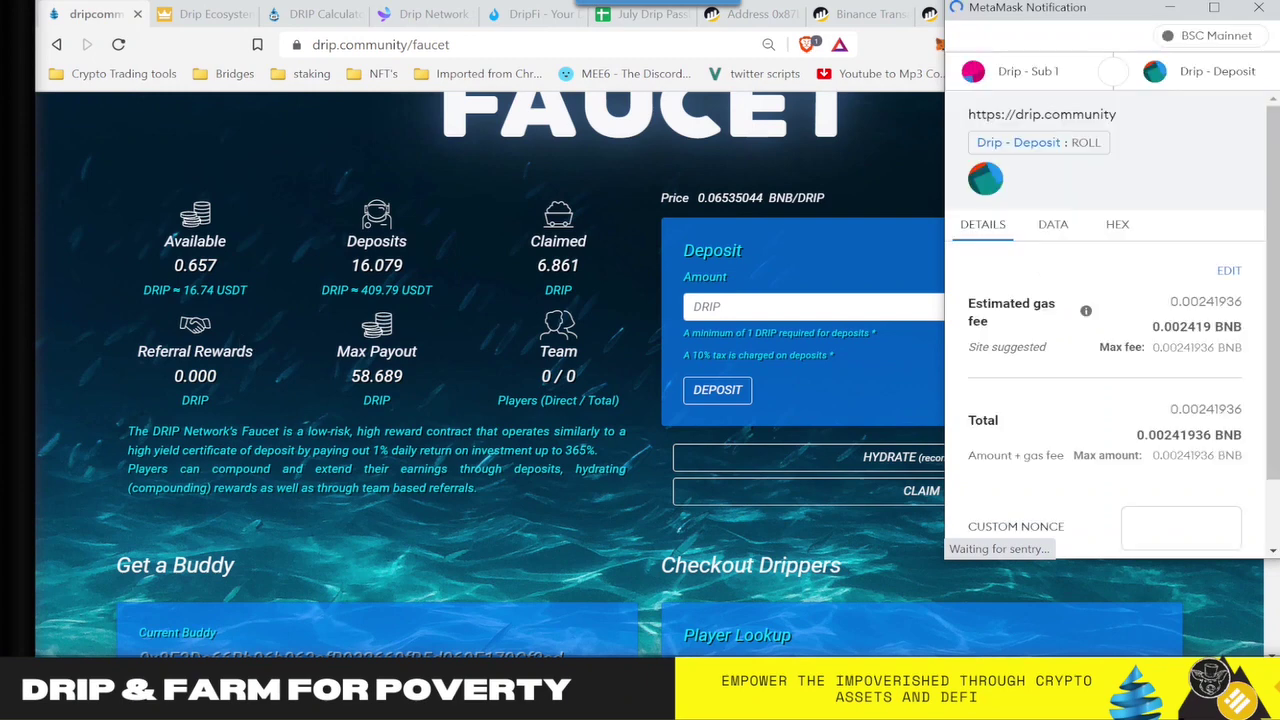
- Approve the hydrate (ROLL) transaction in the MetaMask notification
scroll(1167, 535, "down", 1)
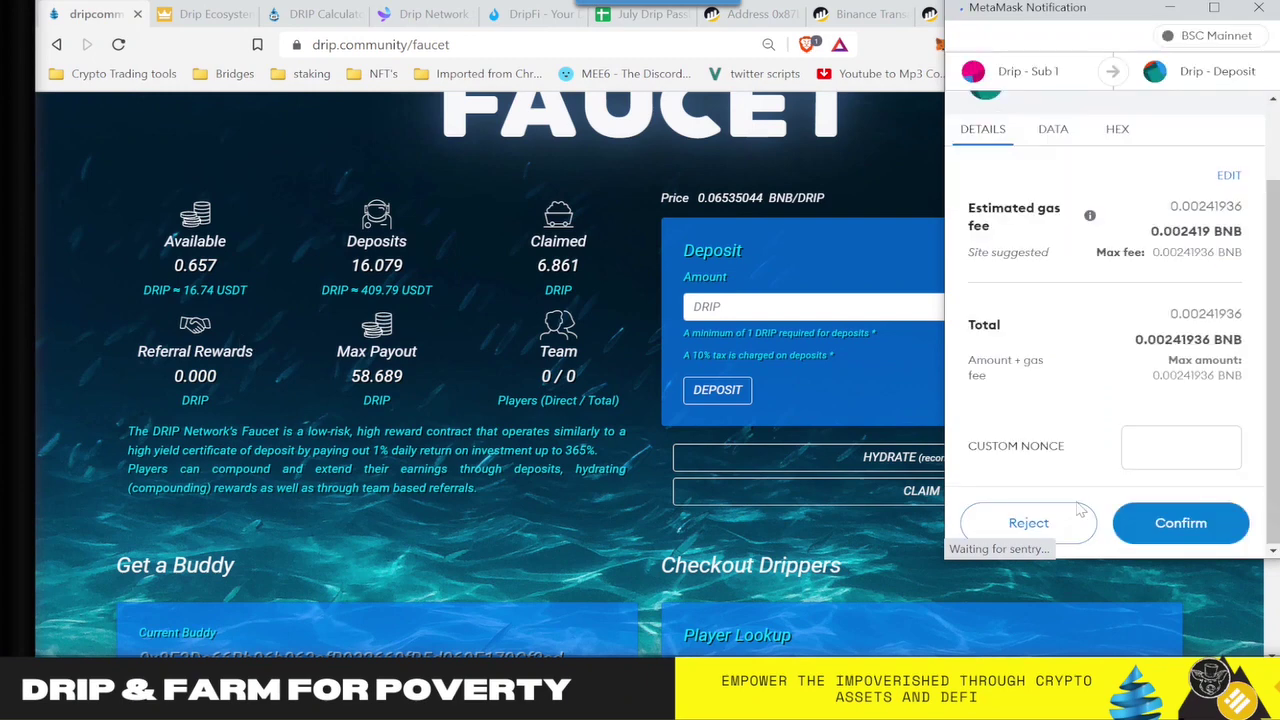
left_click(1167, 535)
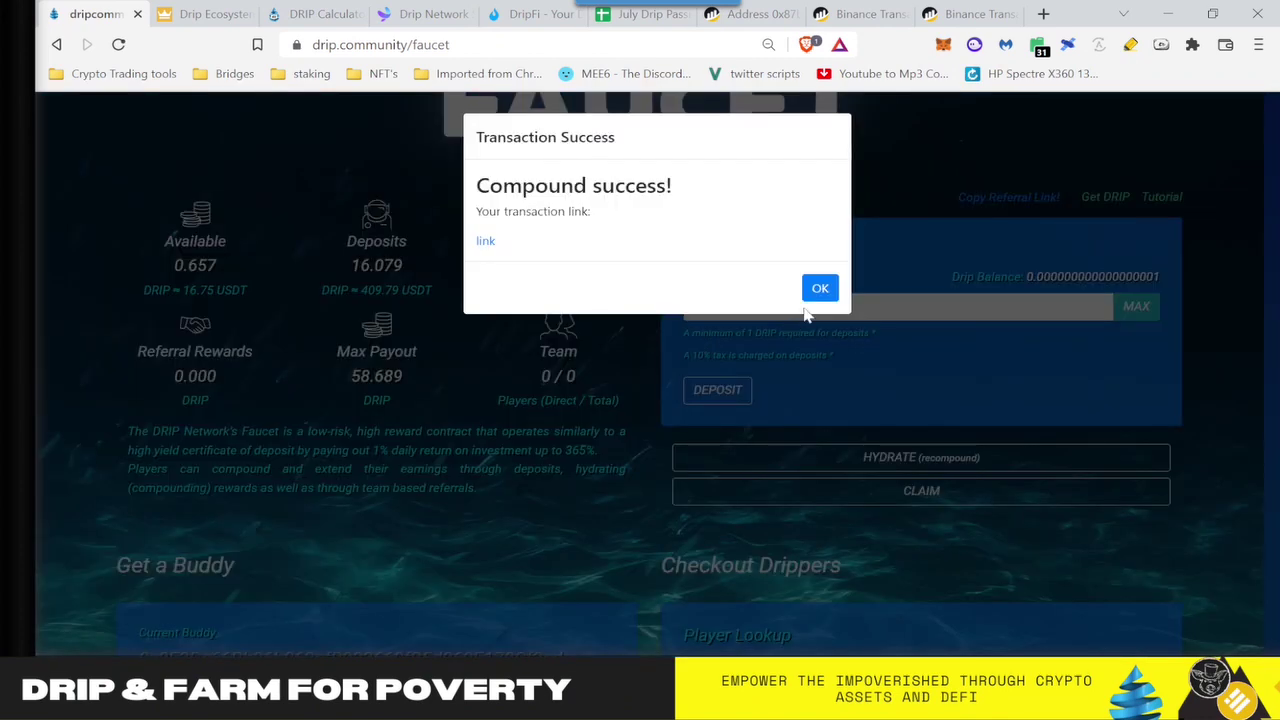
- Check on BscScan that the hydrate succeeded with a 0.001493765 BNB ($0.58) fee
left_click(816, 292)
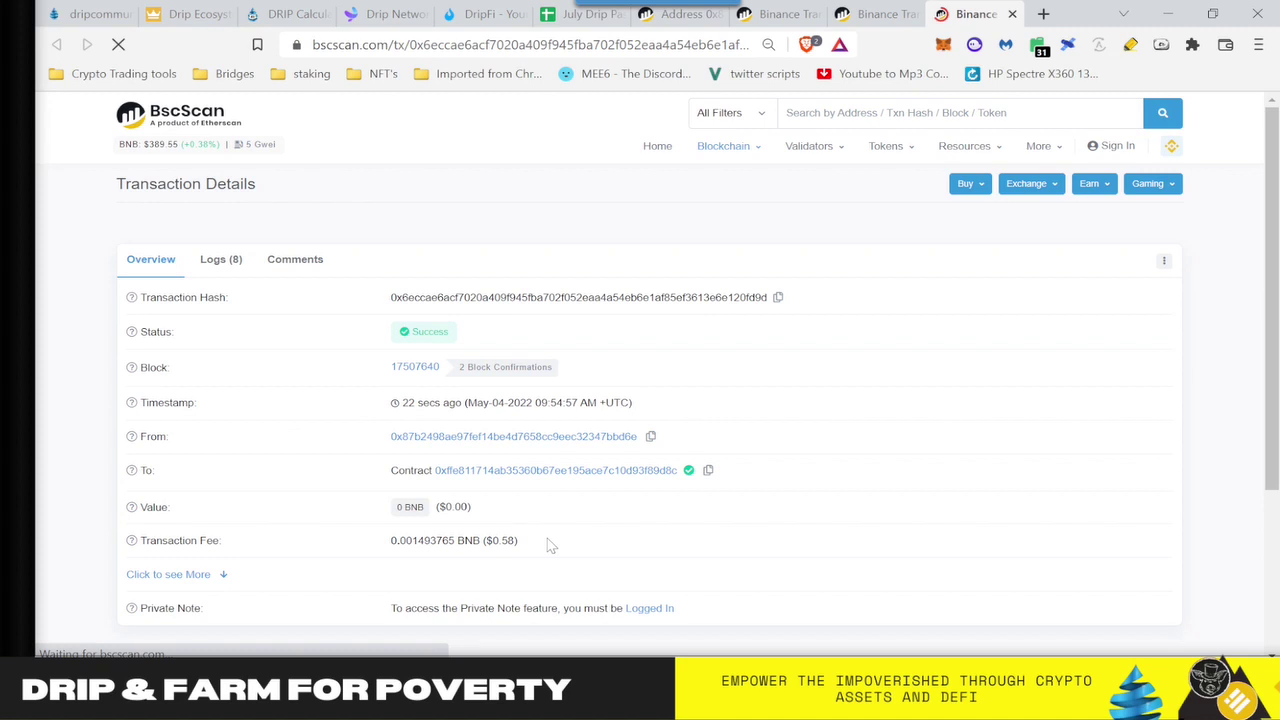
left_click_drag(508, 540, 492, 530)
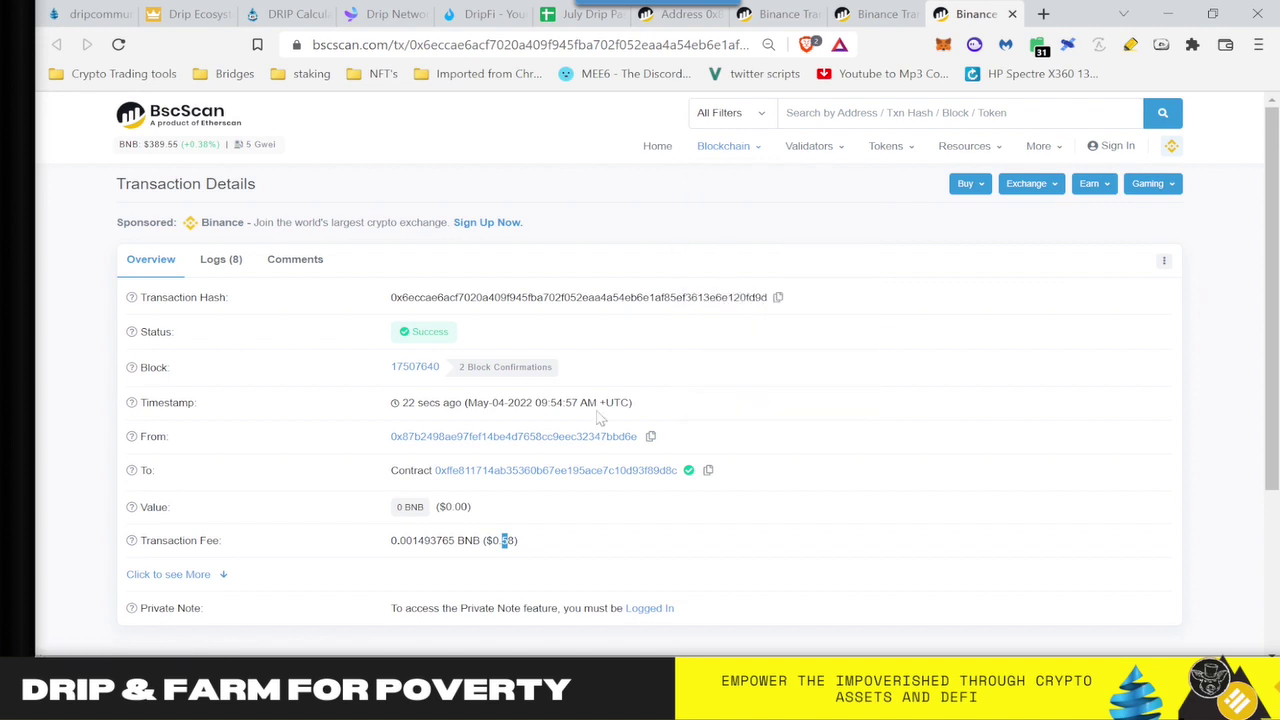
left_click_drag(504, 540, 512, 540)
- Note the Faucet's 0.000 DRIP available, then switch to the Drip Network Strategy Calculator
left_click(90, 14)
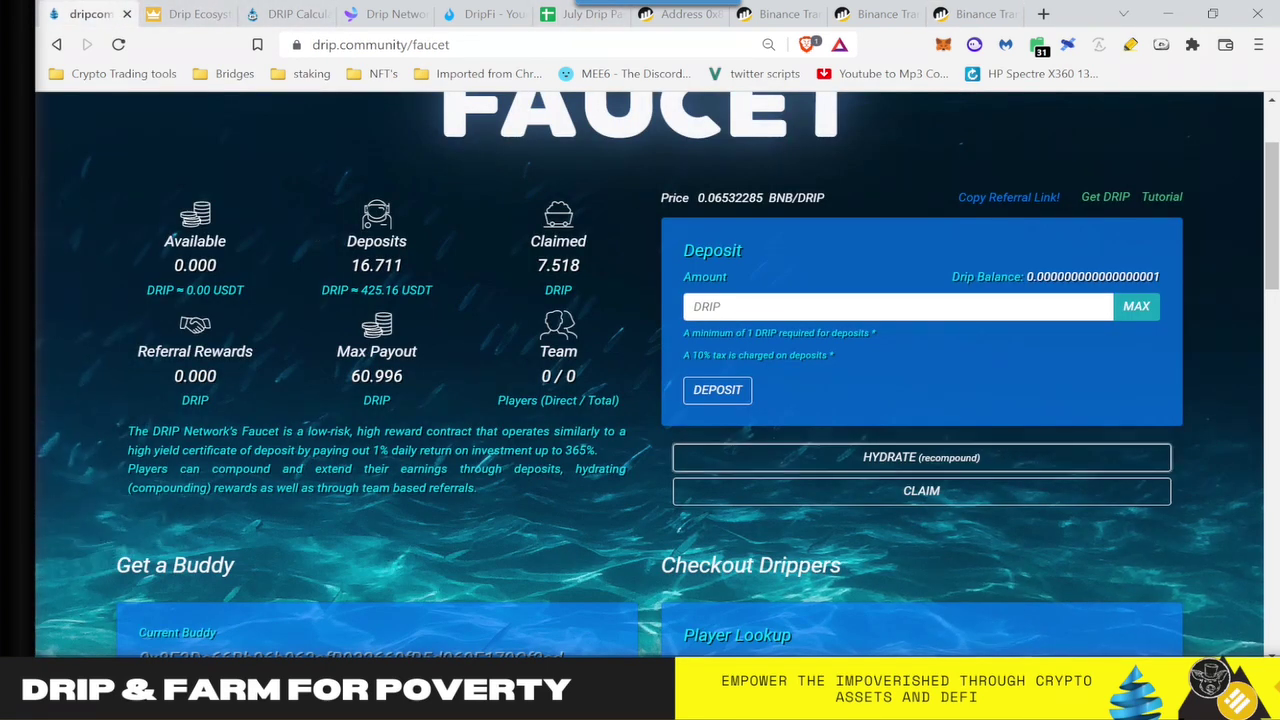
left_click_drag(165, 241, 185, 266)
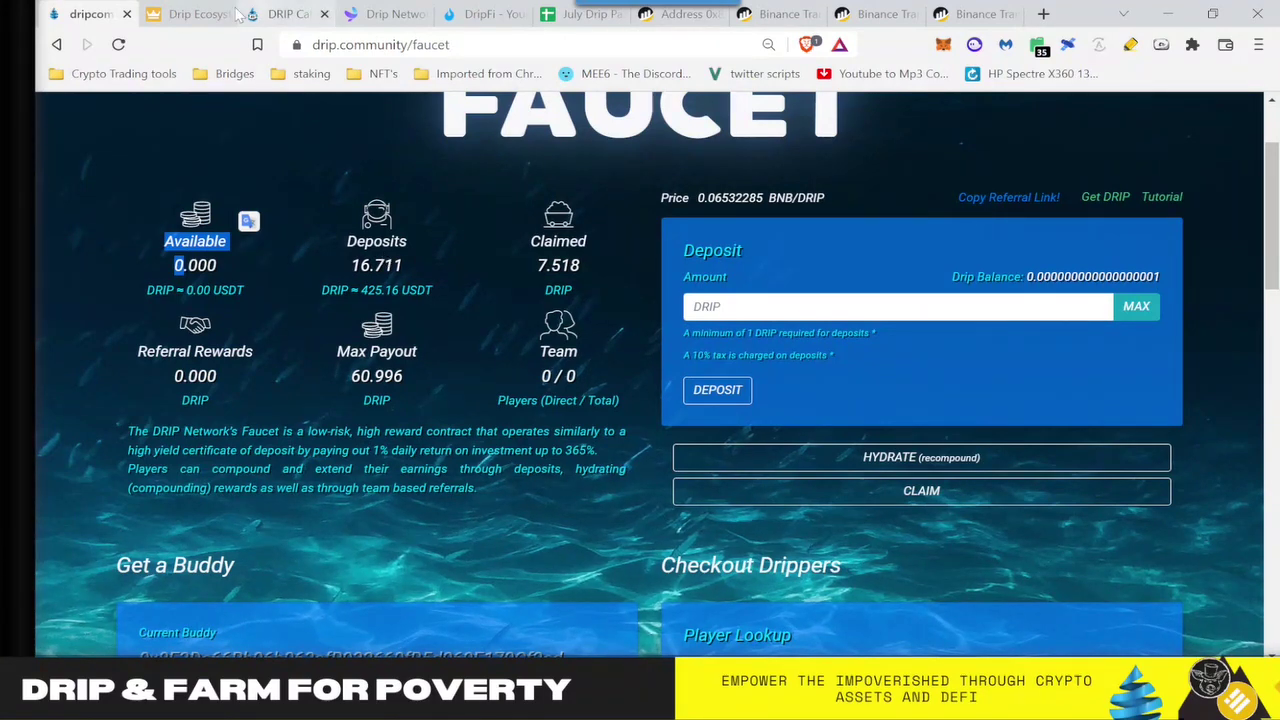
left_click(185, 14)
- Review the DripFi earnings calculator for the 16.711 DRIP deposit, then return to the Faucet
left_click(396, 16)
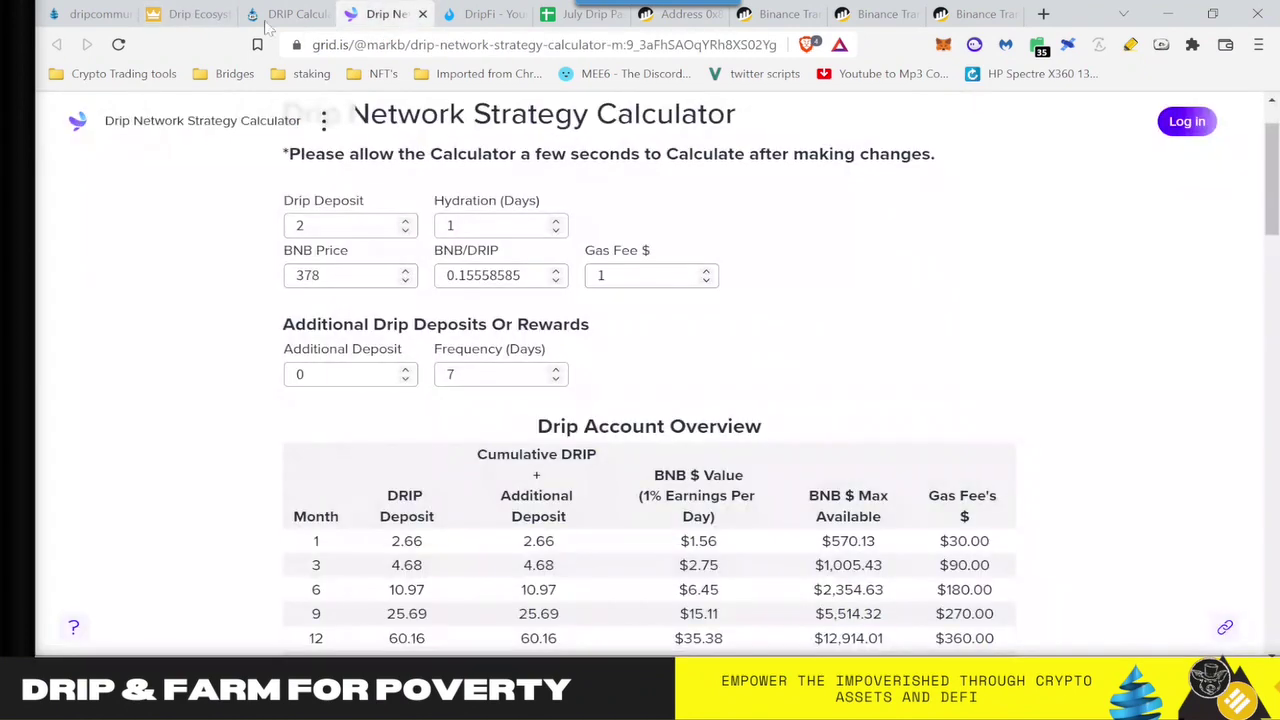
left_click(503, 16)
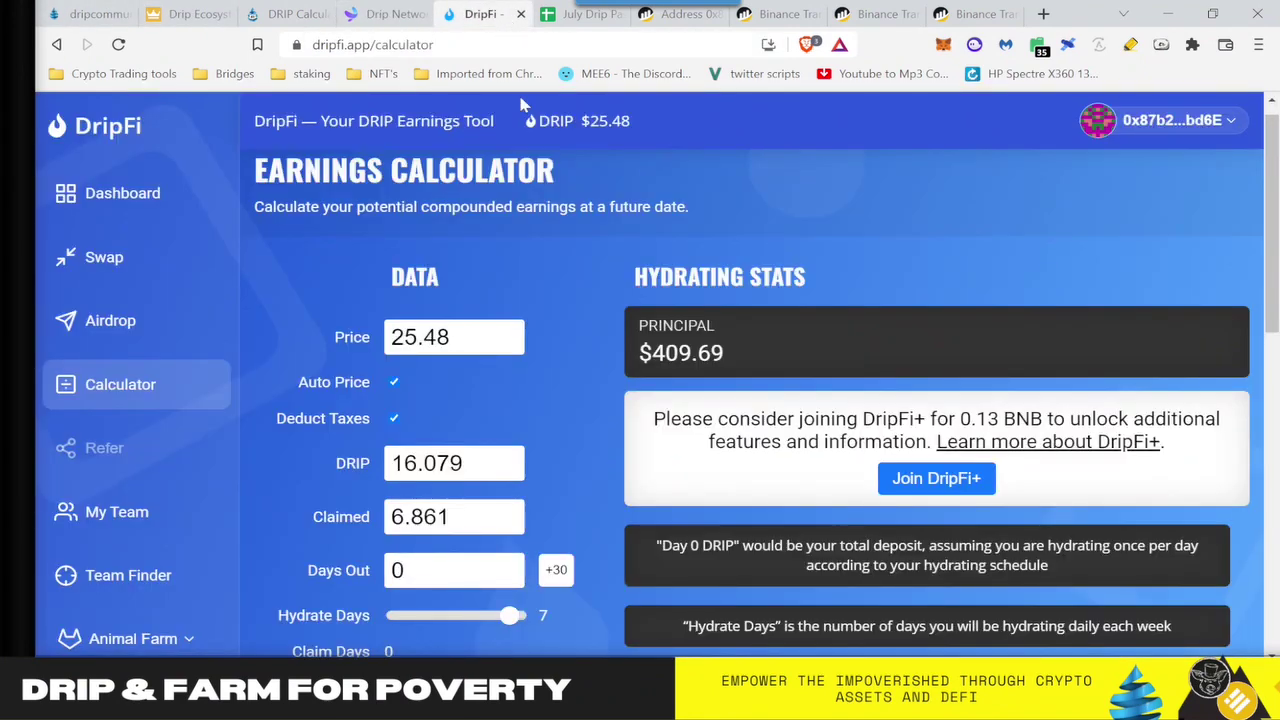
scroll(532, 338, "down", 2)
scroll(532, 338, "up", 2)
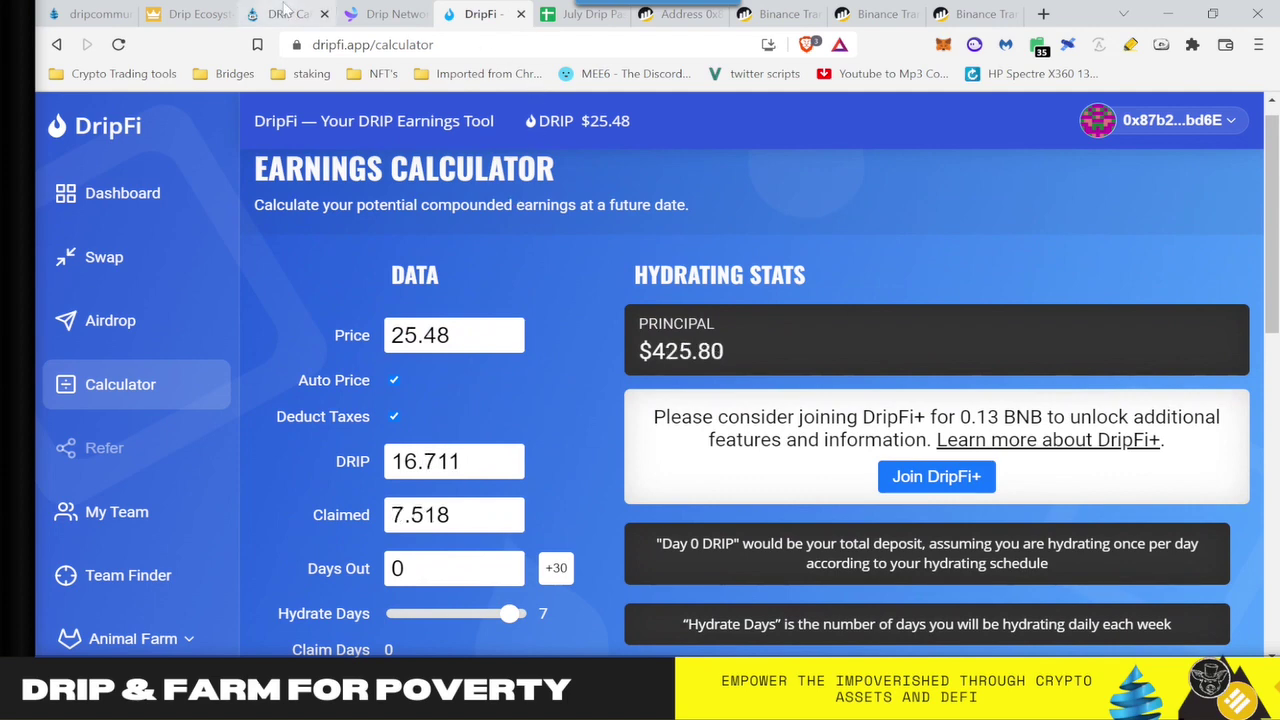
left_click(89, 21)
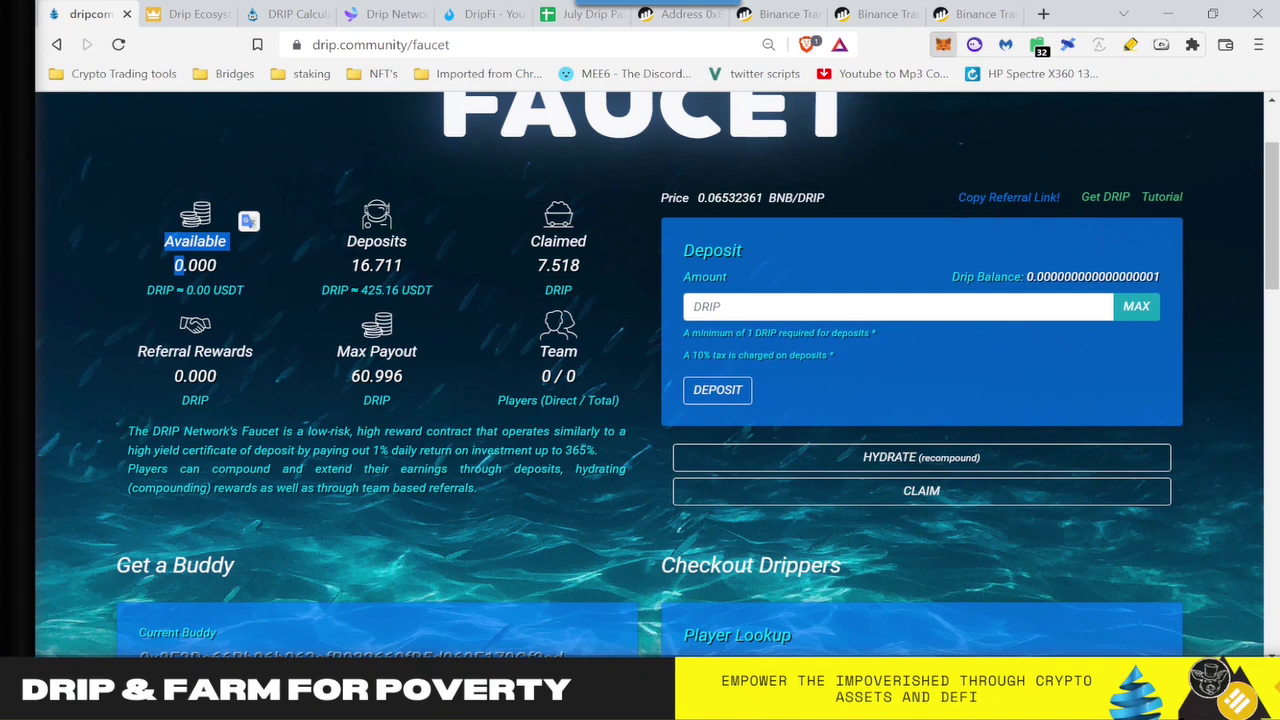
- Switch MetaMask to the Ledger account and reconnect, showing 3.315 DRIP available, 681.594 deposited
left_click(943, 44)
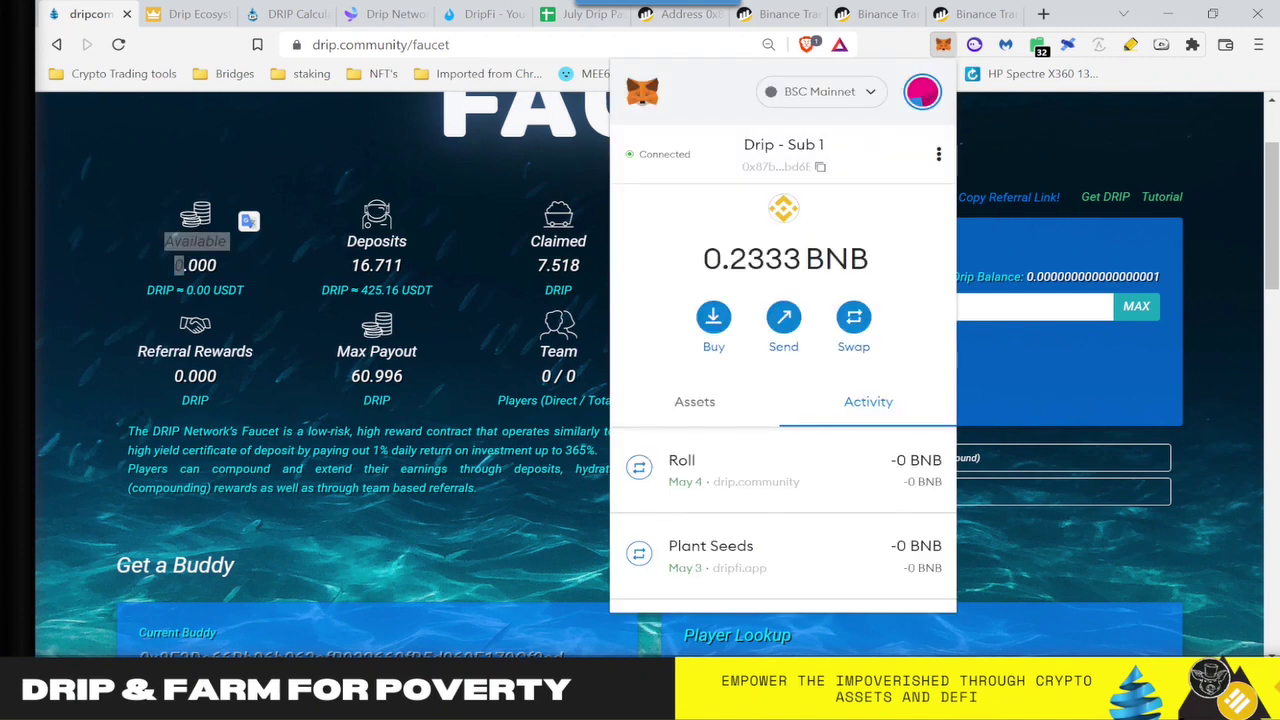
left_click(925, 93)
scroll(818, 310, "down", 1)
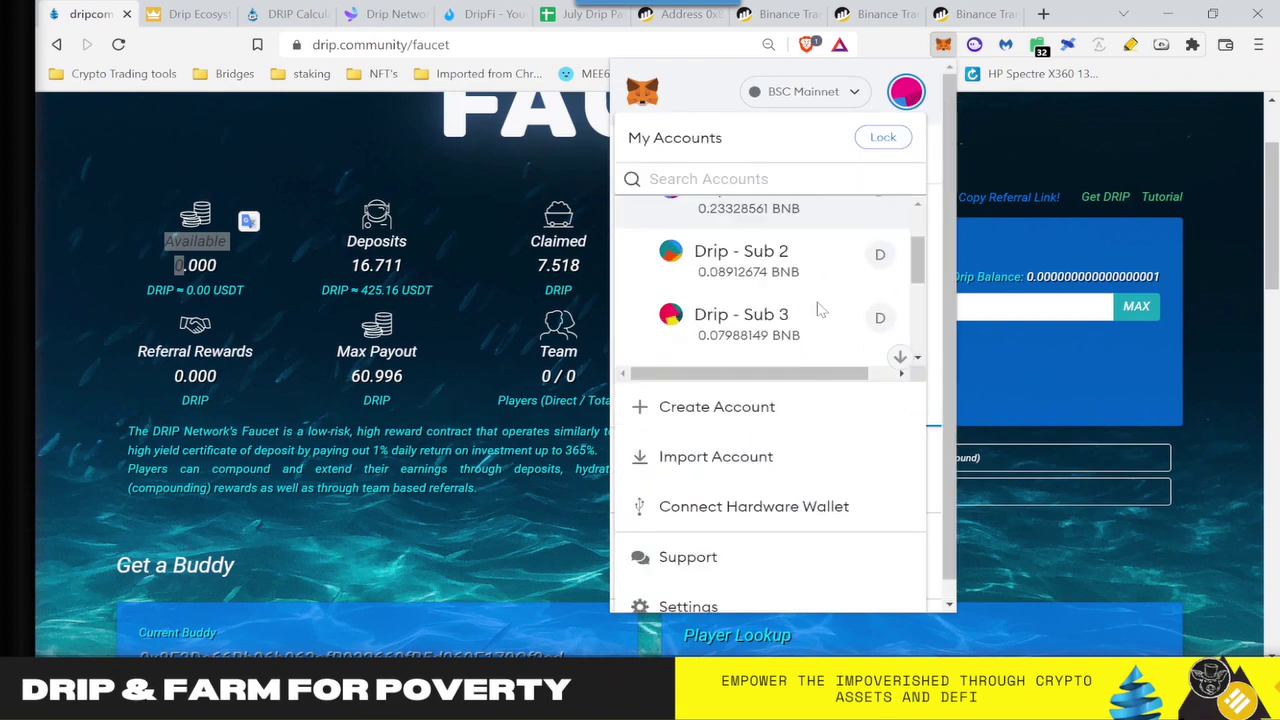
left_click(818, 310)
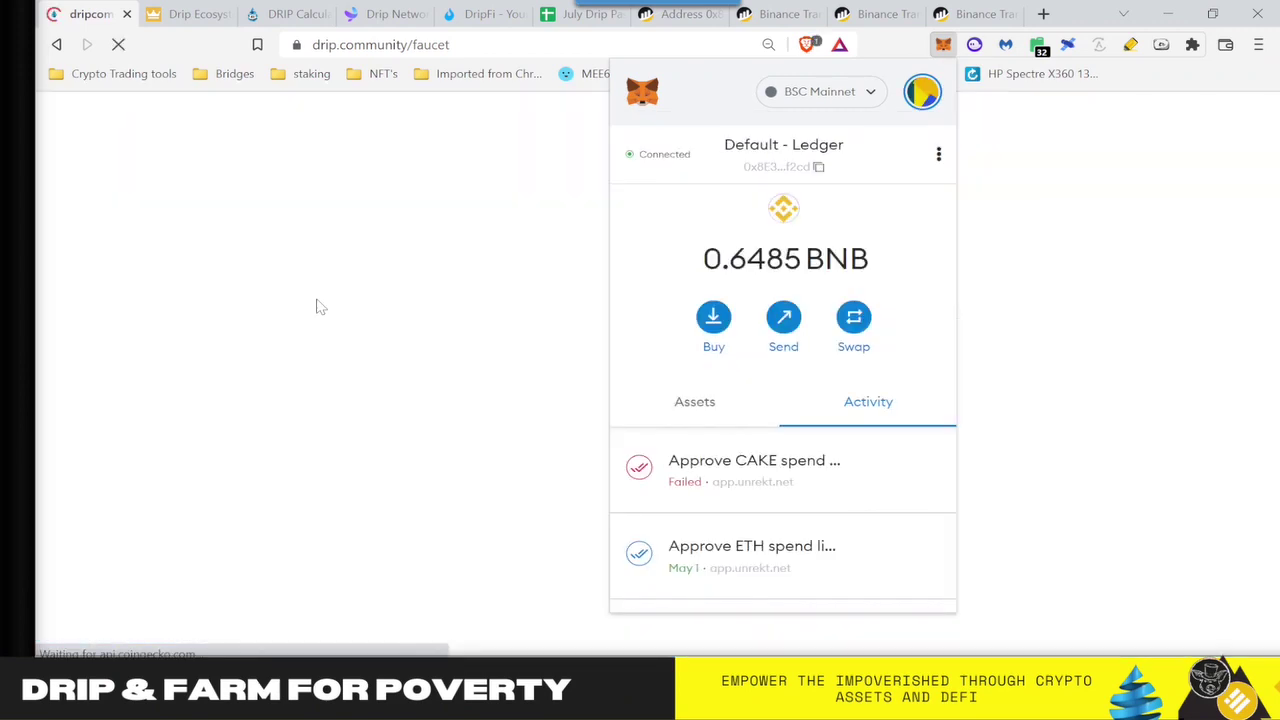
left_click(401, 316)
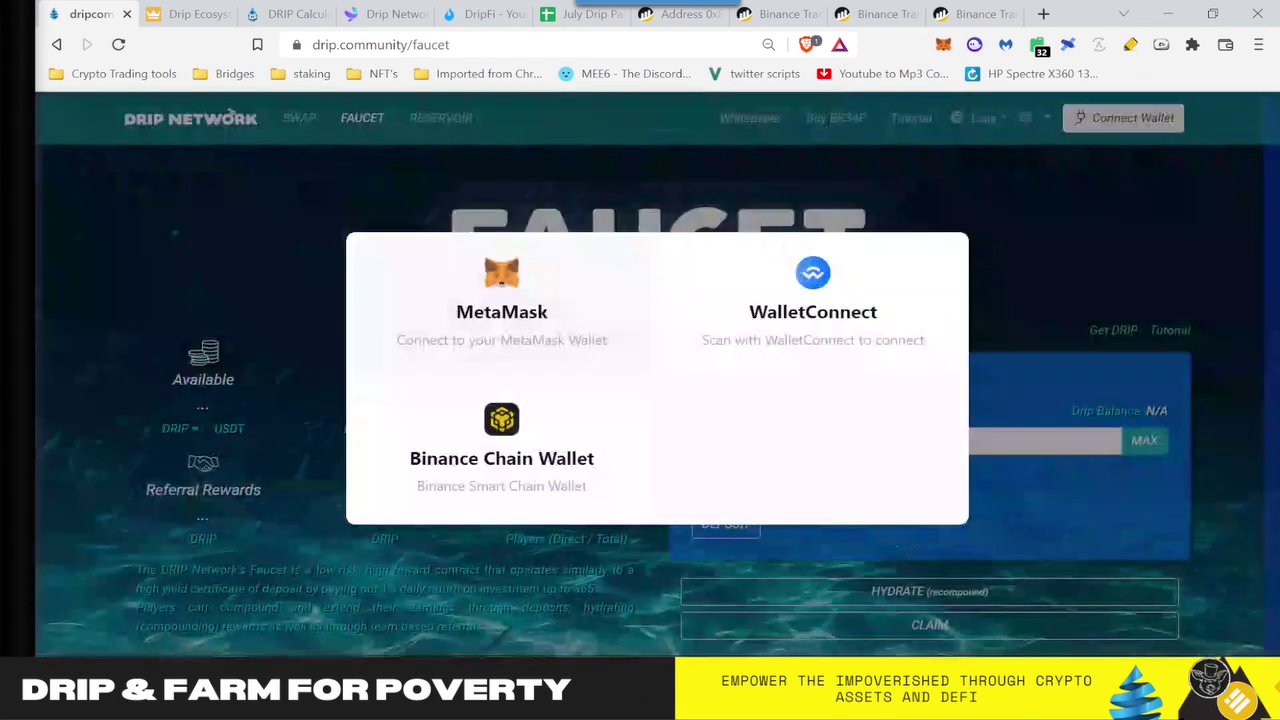
left_click(222, 113)
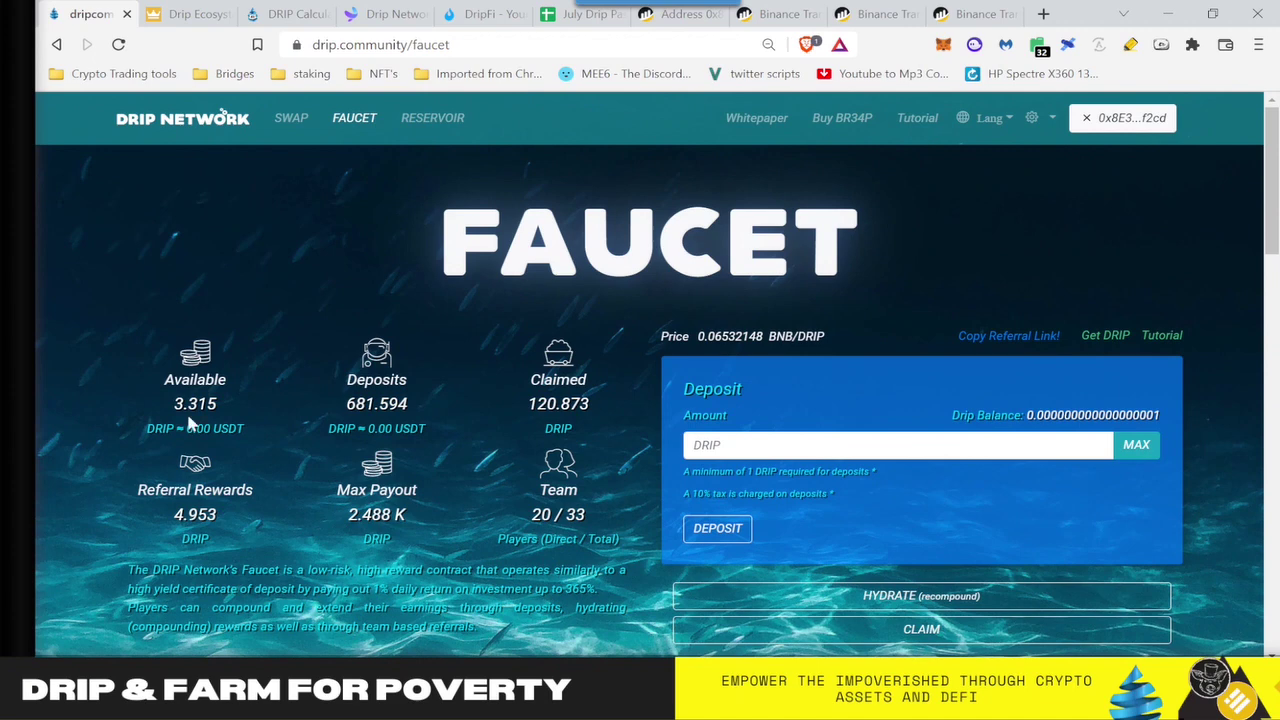
- Calculate 3.318 × 0.0095 = 0.031521 in Windows Calculator
key("alt+Tab")
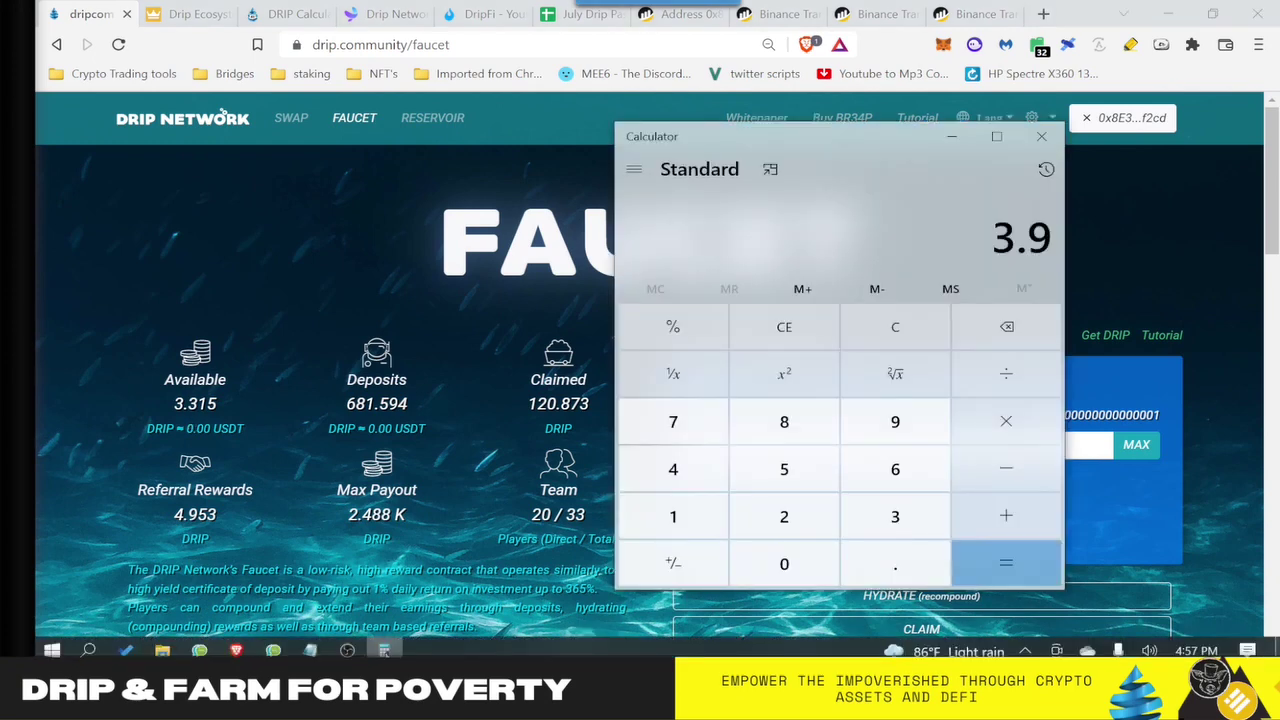
type("3.3")
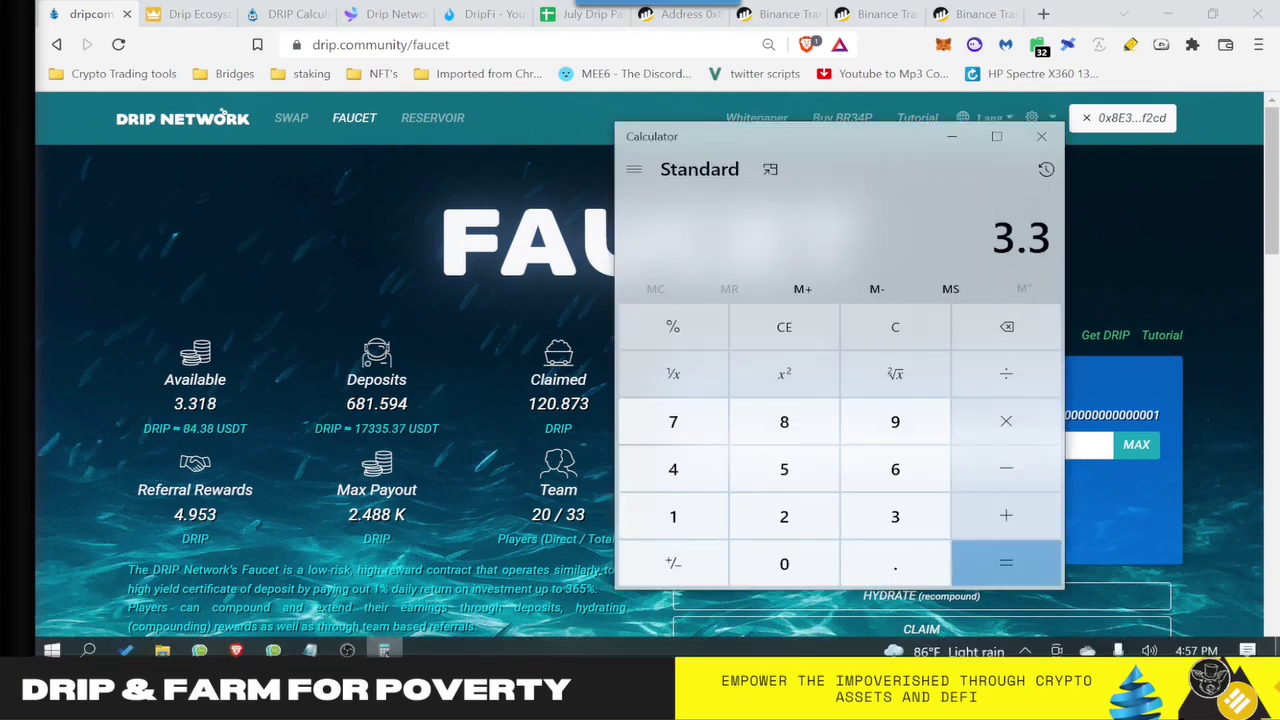
type("18")
key("asterisk")
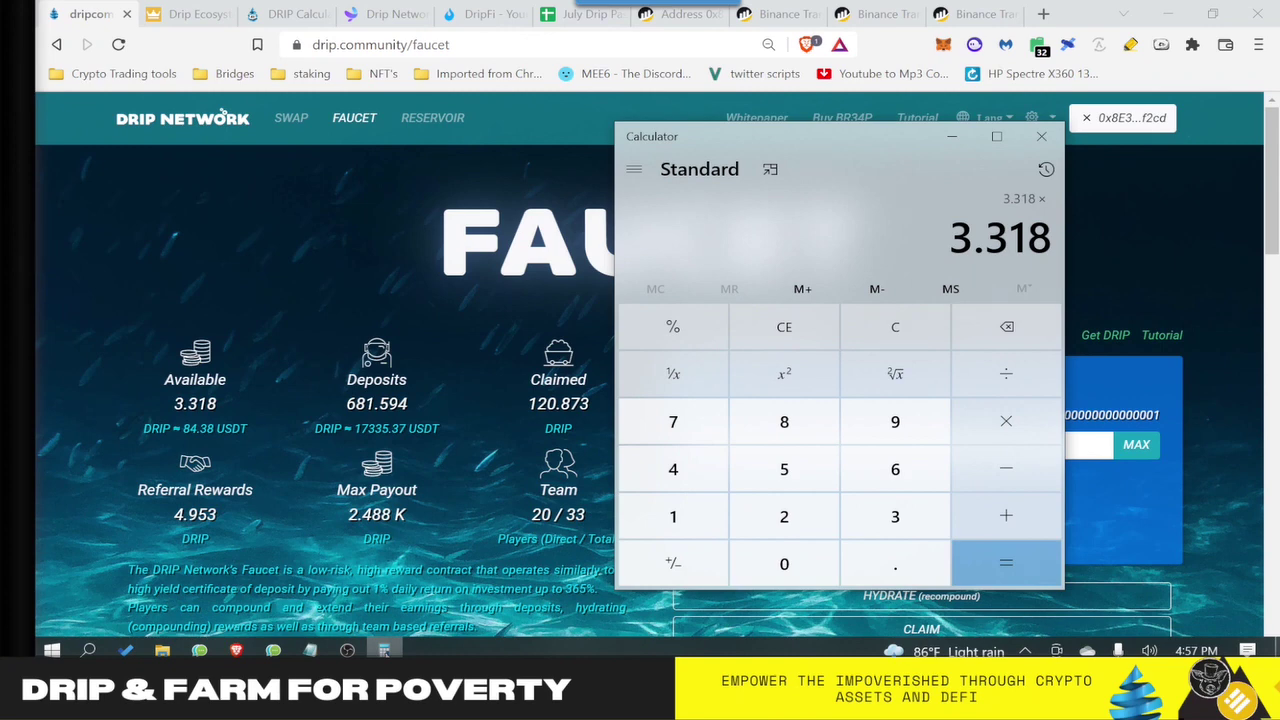
type("0.0095")
key("Return")
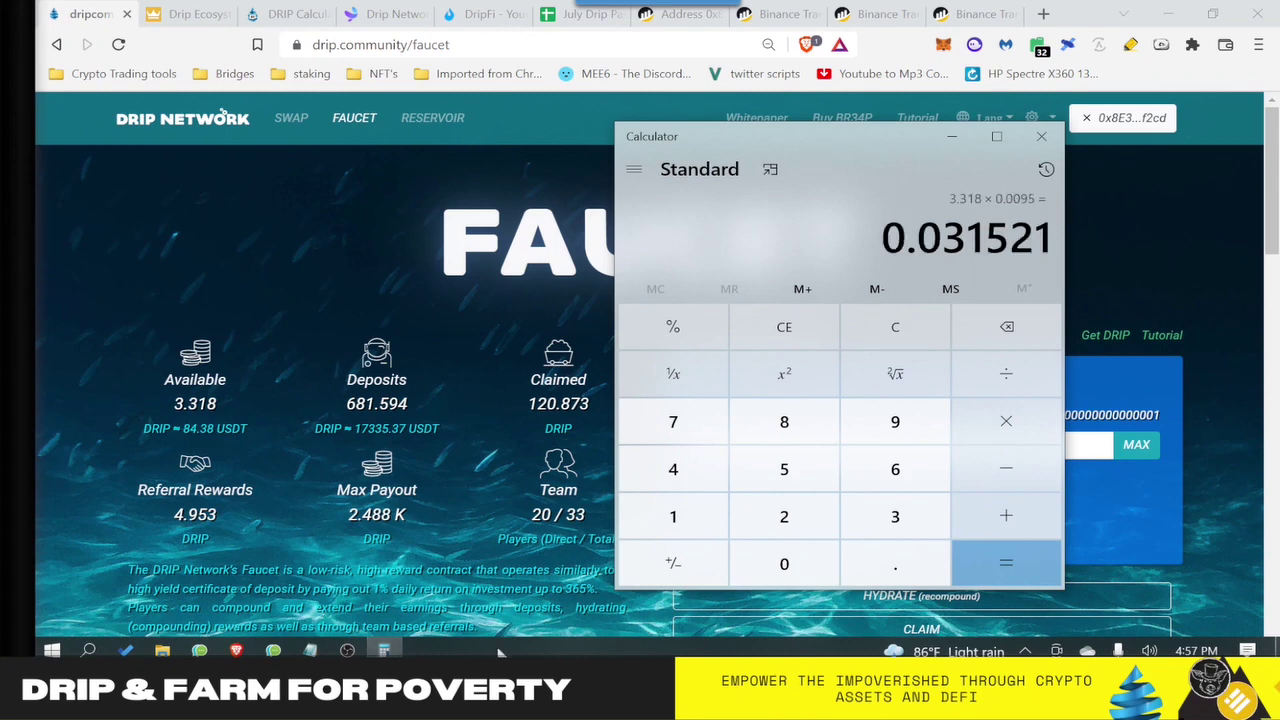
type("3.31")
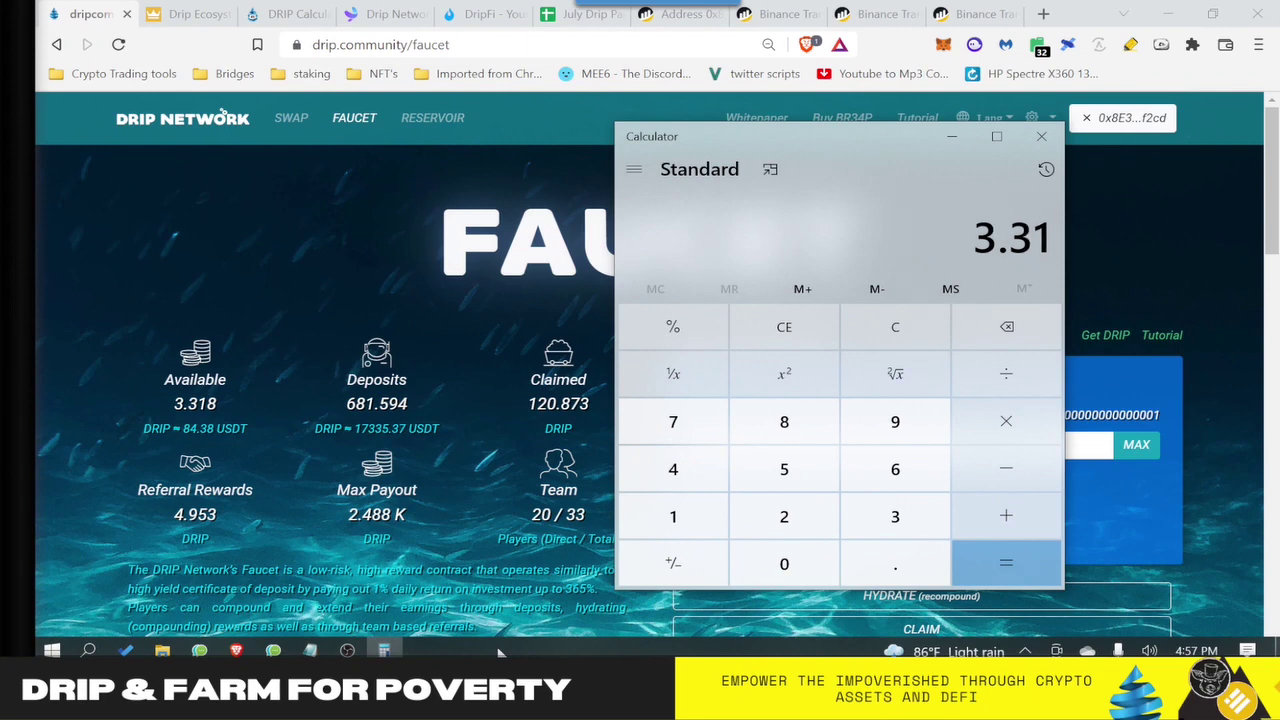
type("8*0.0")
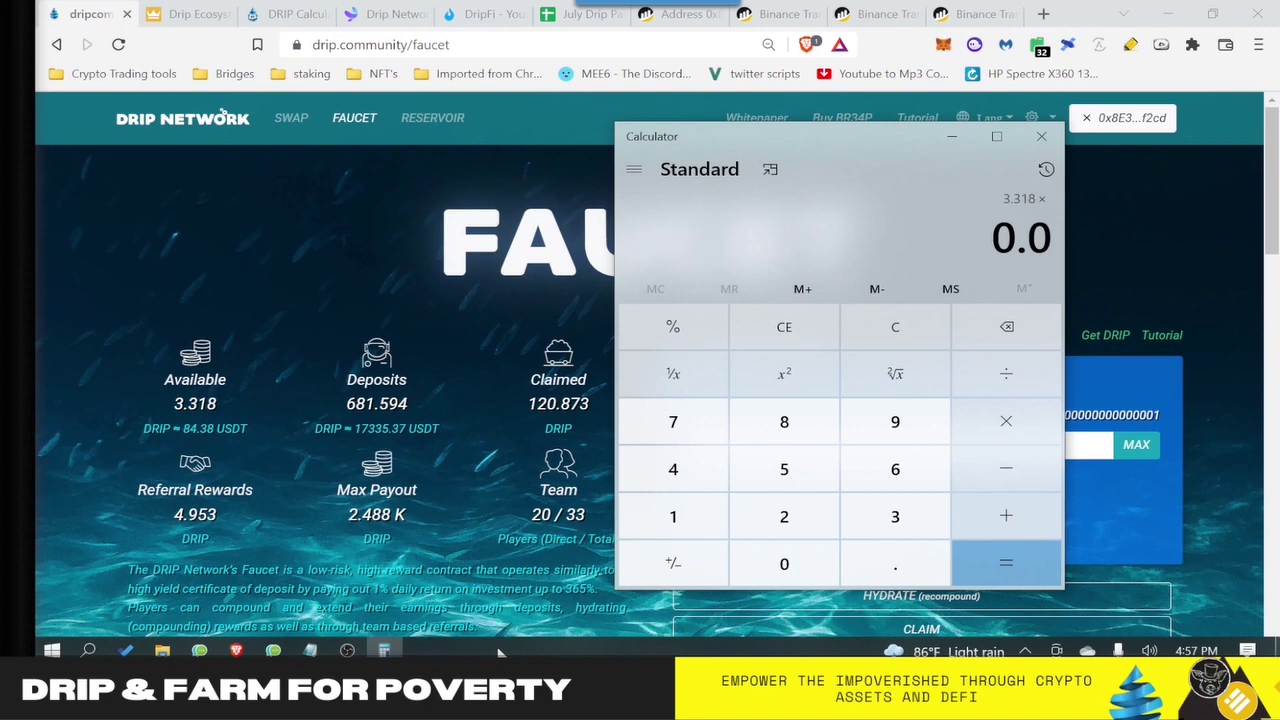
type("095")
key("Return")
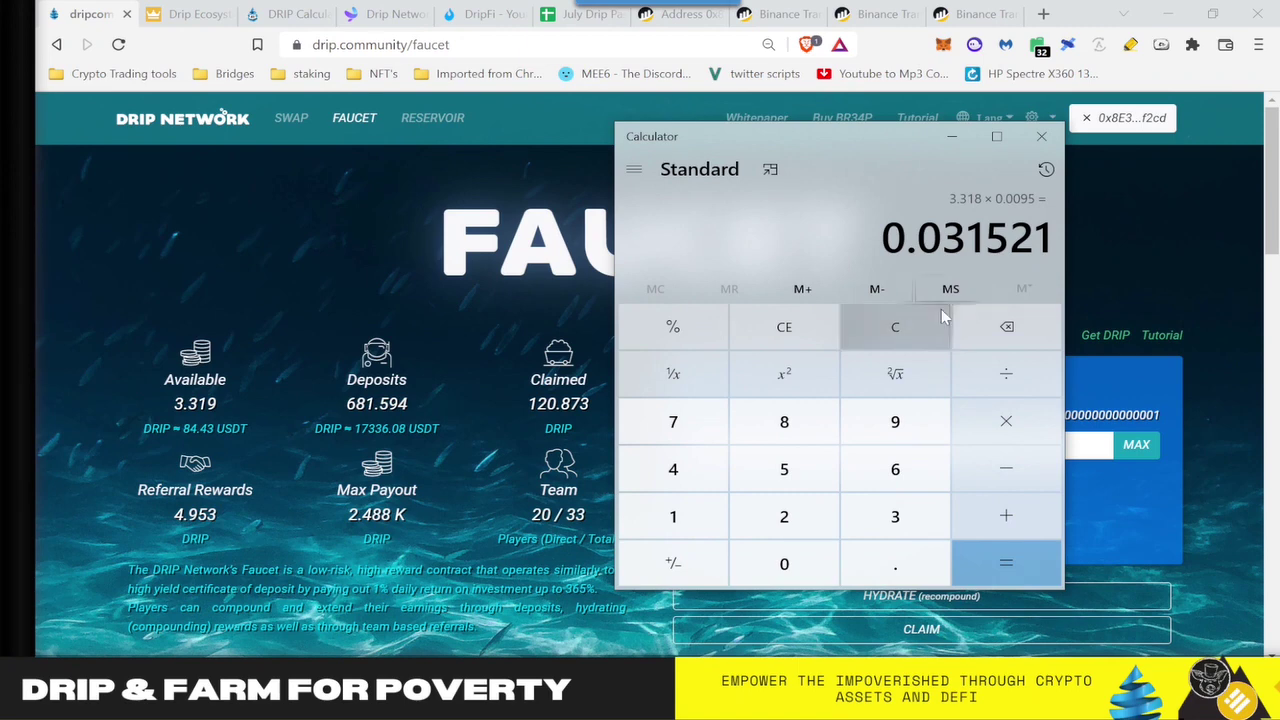
- Calculate the available DRIP less 5%: 3.321 × 0.95 = 3.15495
type("3.")
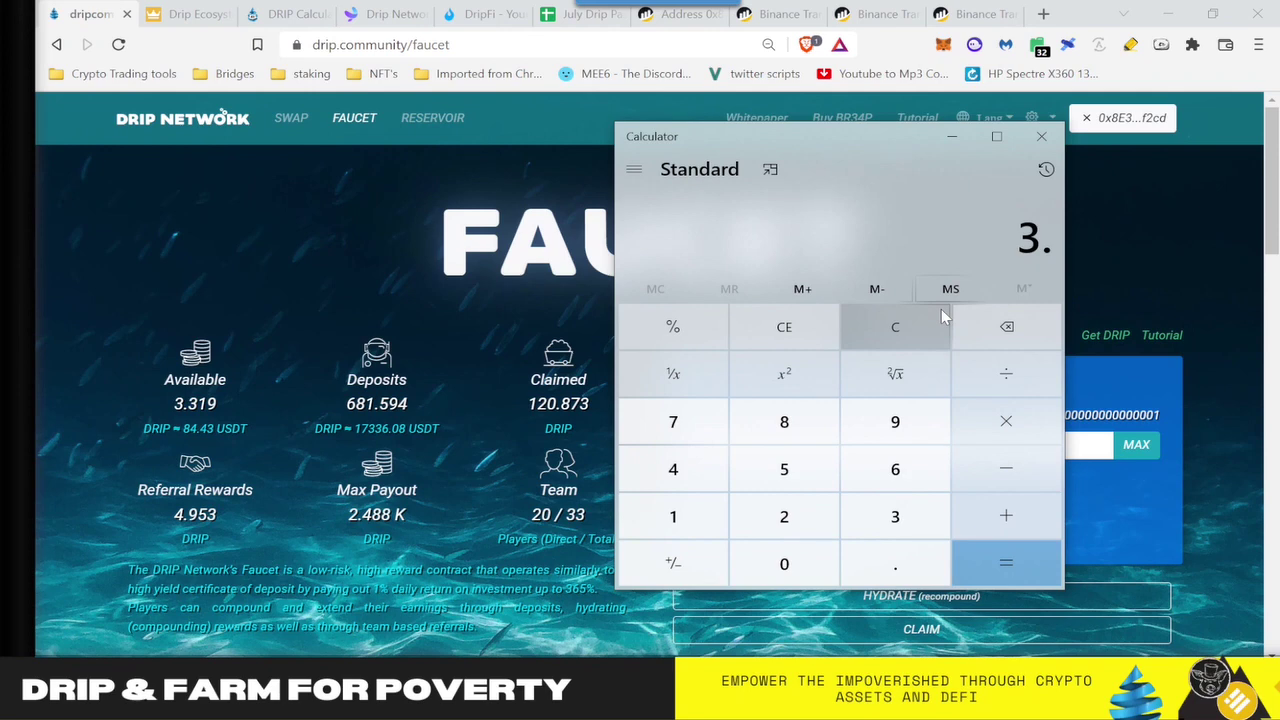
type("321*0.95")
key("Return")
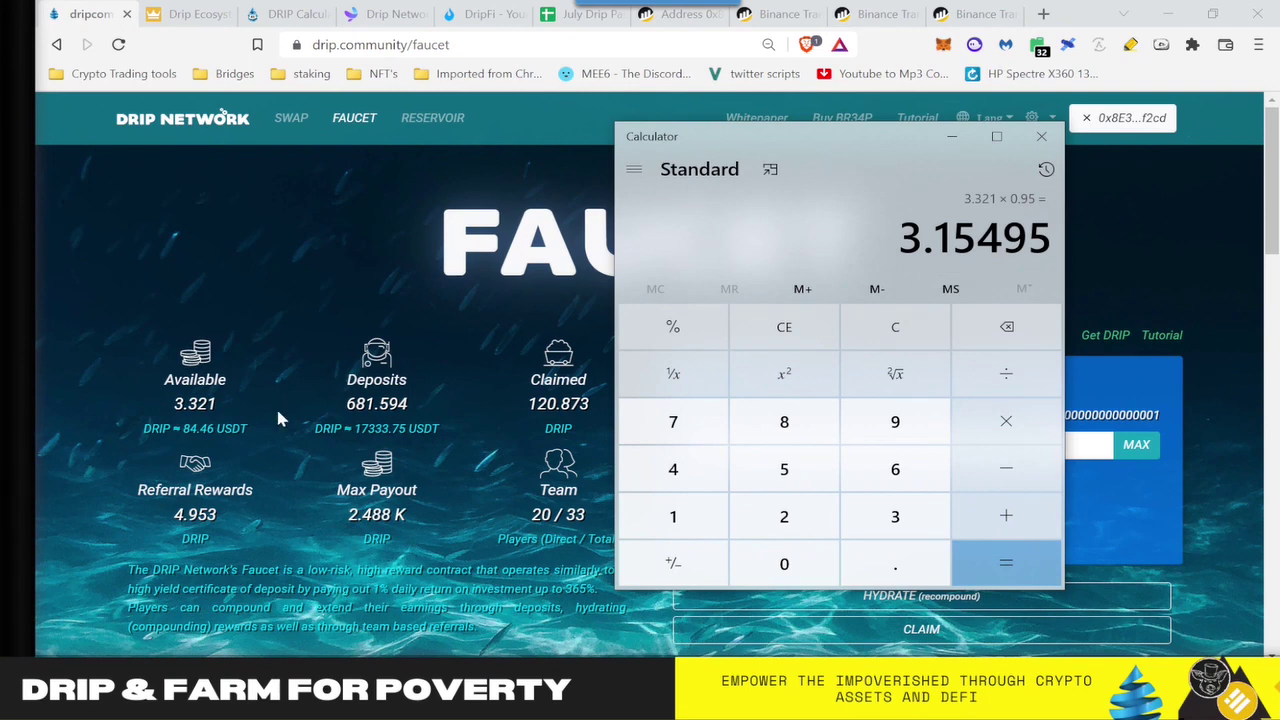
left_click_drag(673, 140, 673, 147)
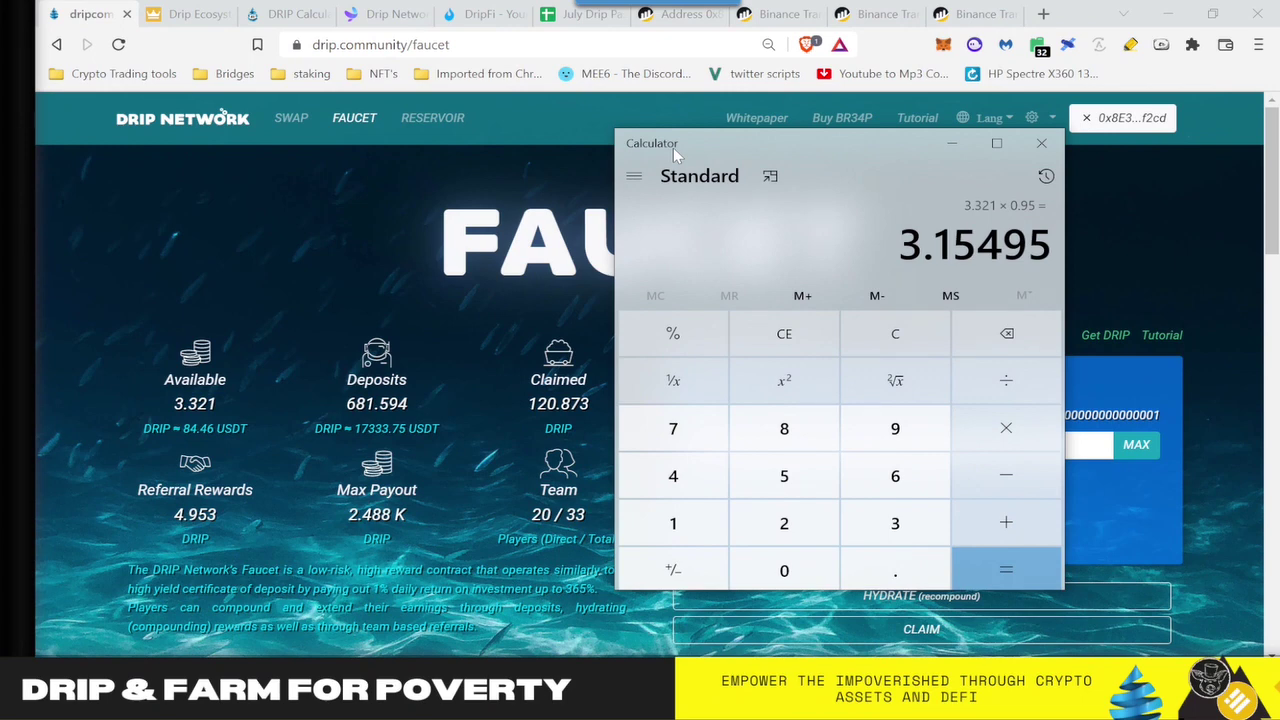
left_click_drag(673, 147, 455, 161)
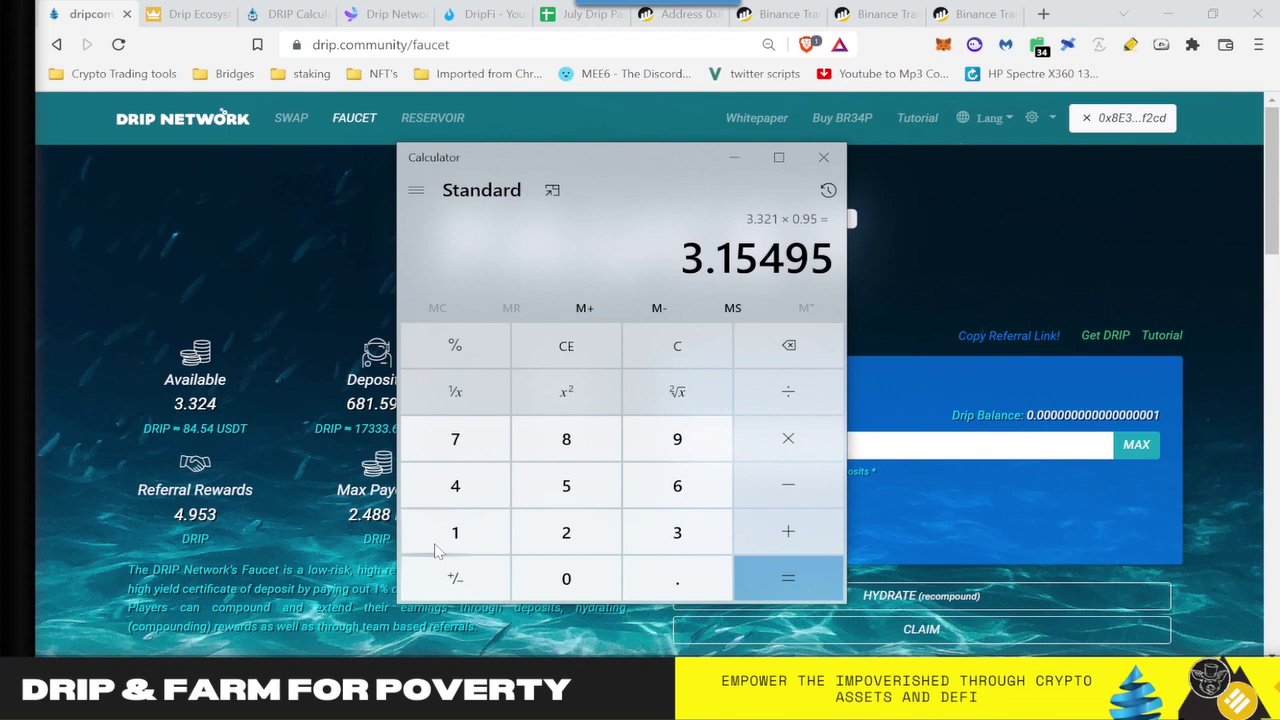
left_click_drag(500, 157, 718, 182)
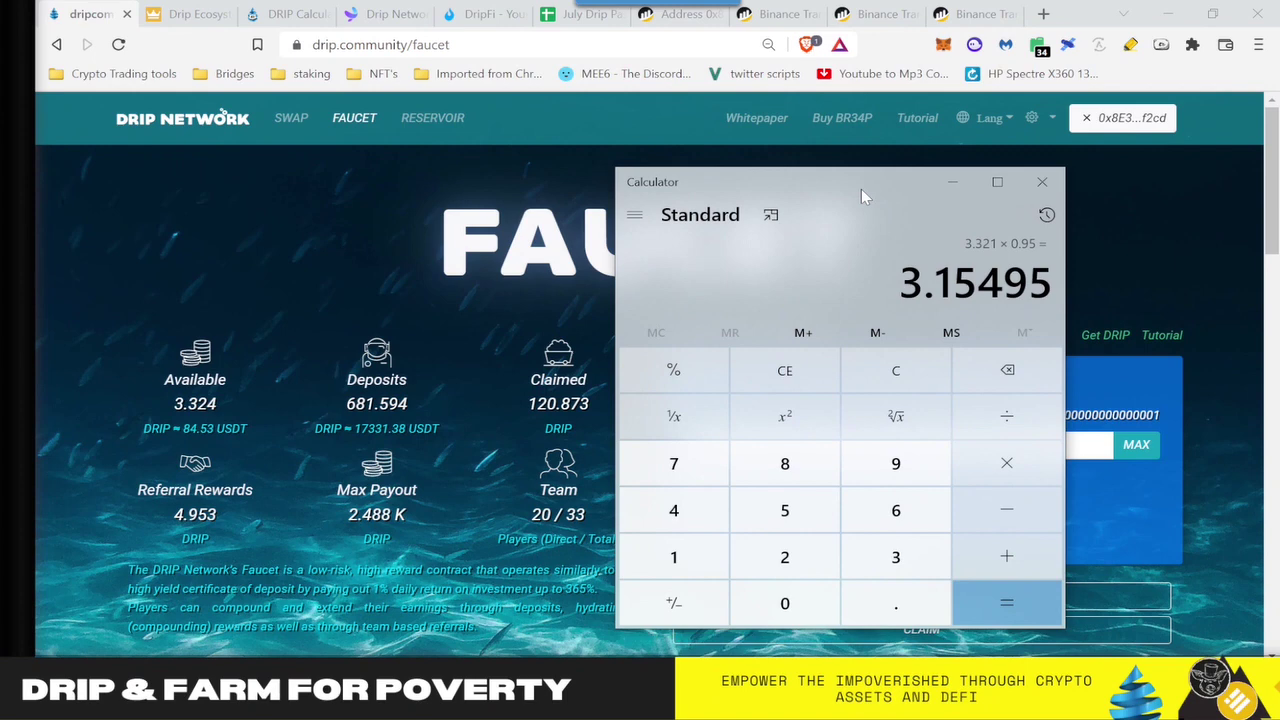
left_click_drag(861, 189, 835, 207)
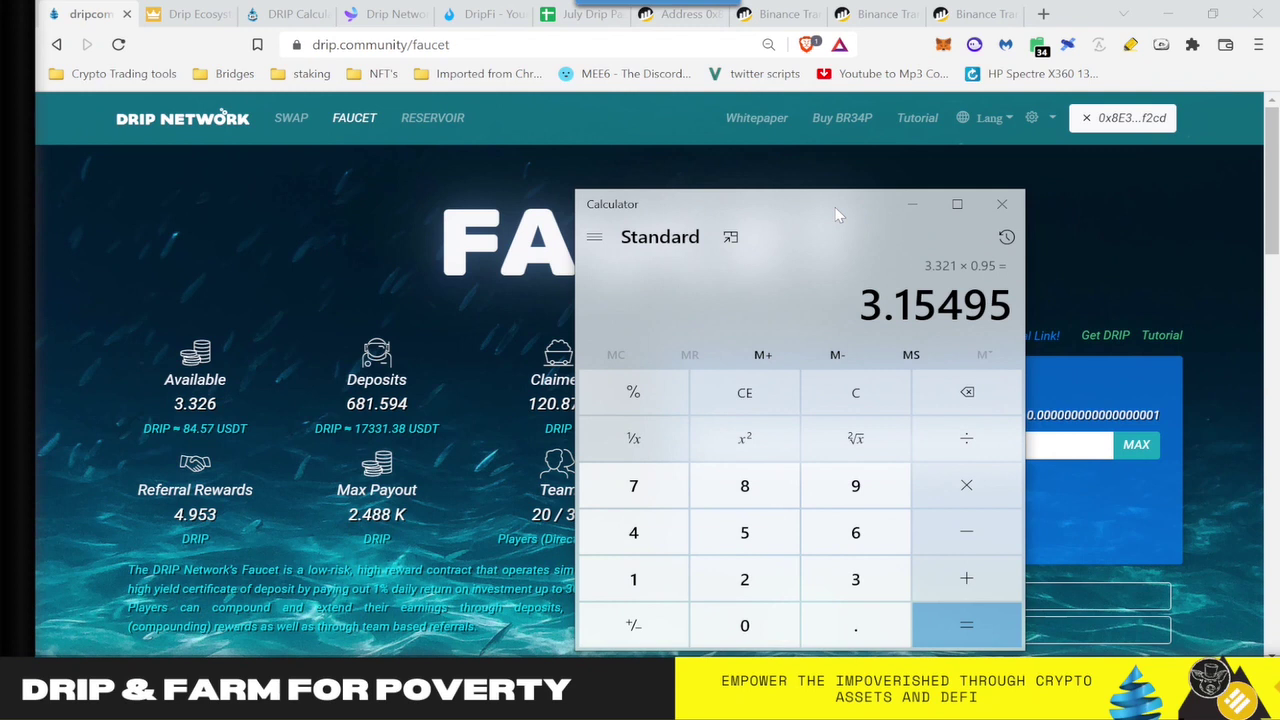
left_click_drag(835, 207, 956, 153)
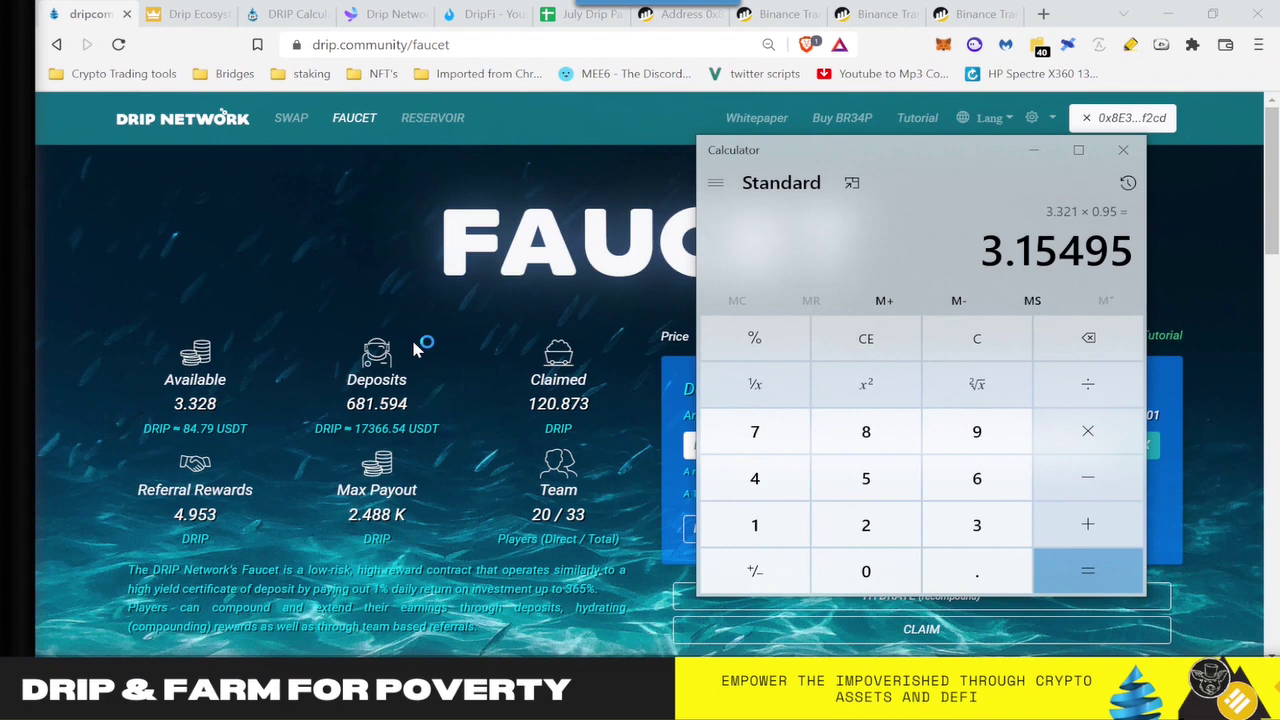
- Bring the Faucet page to the front, now showing 3.329 DRIP ≈ 84.82 USDT available
left_click(417, 348)
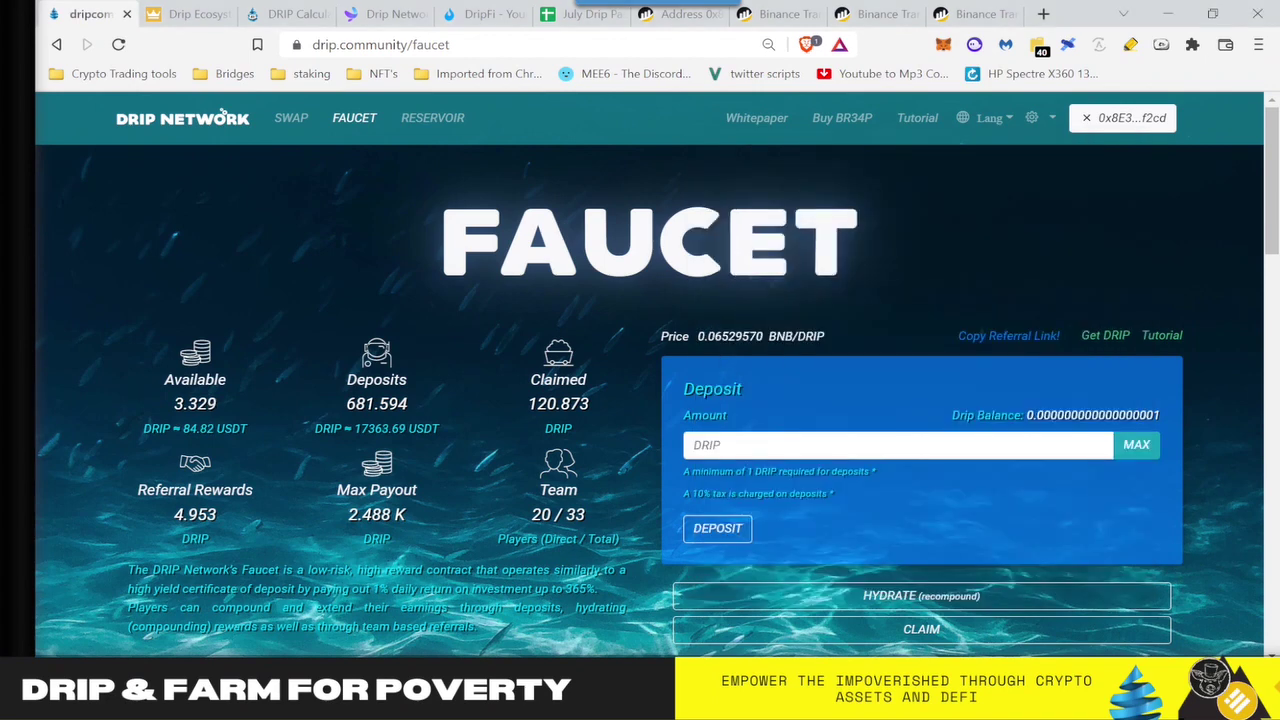